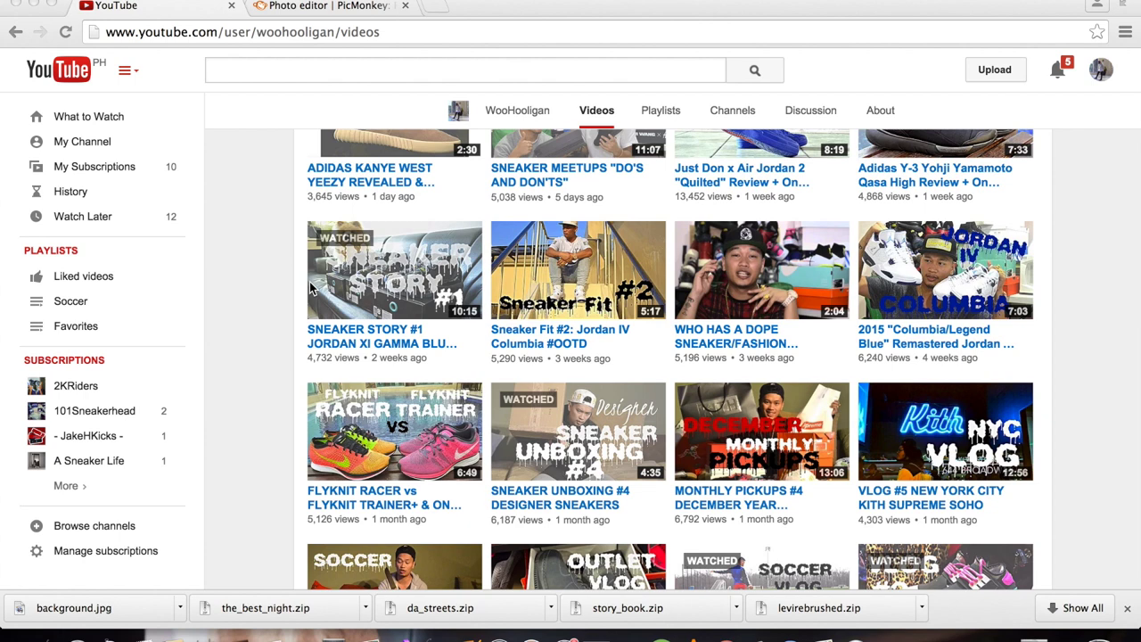
Step: Look through the video thumbnails on the WooHooligan channel's Videos page
{"action": "scroll", "coordinate": [311, 286], "scroll_direction": "down", "scroll_amount": 1}
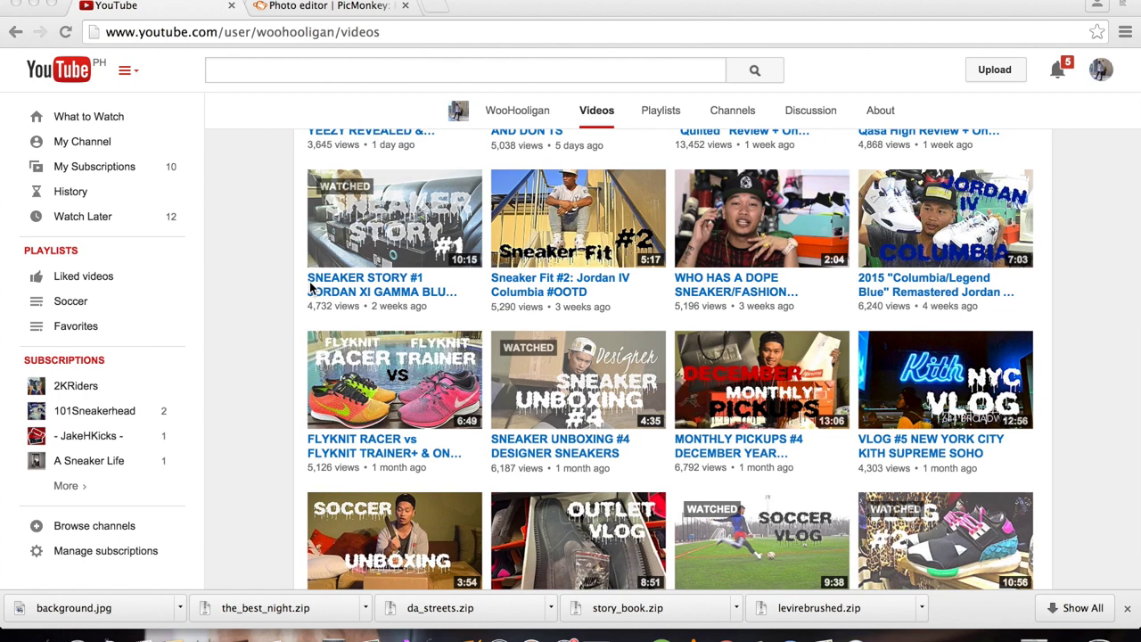
{"action": "scroll", "coordinate": [310, 283], "scroll_direction": "down", "scroll_amount": 1}
{"action": "scroll", "coordinate": [311, 284], "scroll_direction": "down", "scroll_amount": 3}
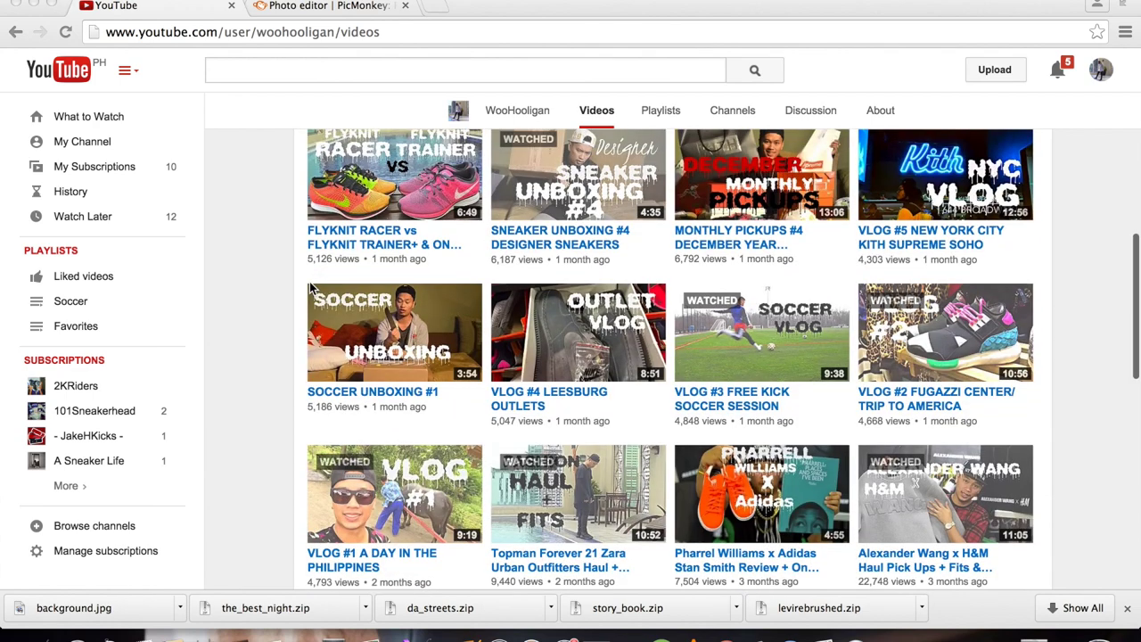
{"action": "scroll", "coordinate": [309, 282], "scroll_direction": "down", "scroll_amount": 4}
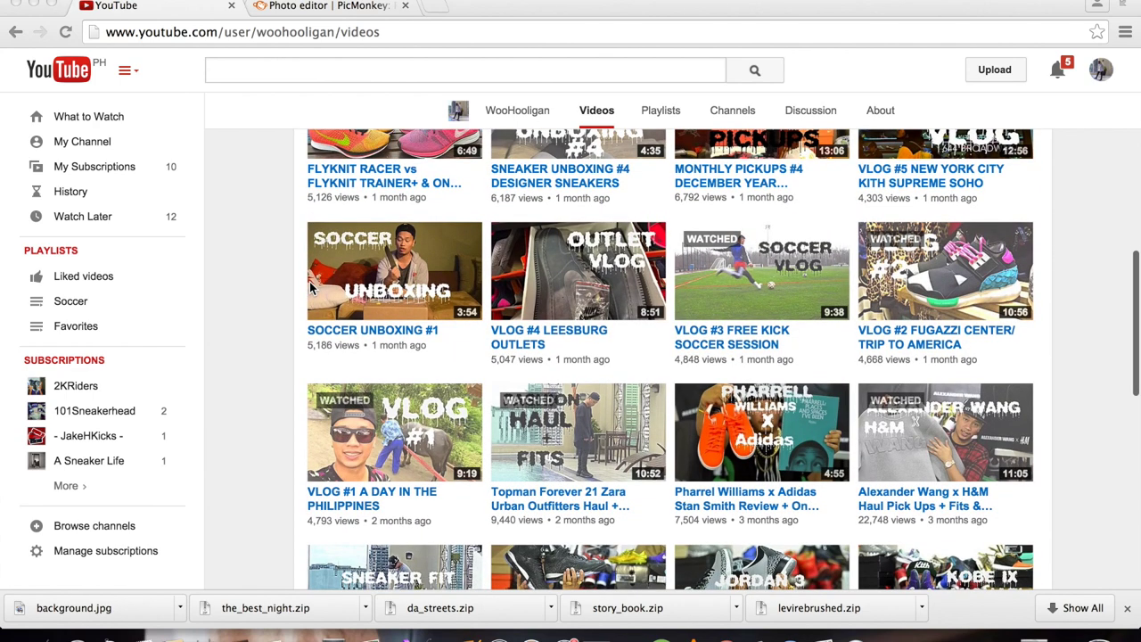
{"action": "scroll", "coordinate": [310, 281], "scroll_direction": "down", "scroll_amount": 2}
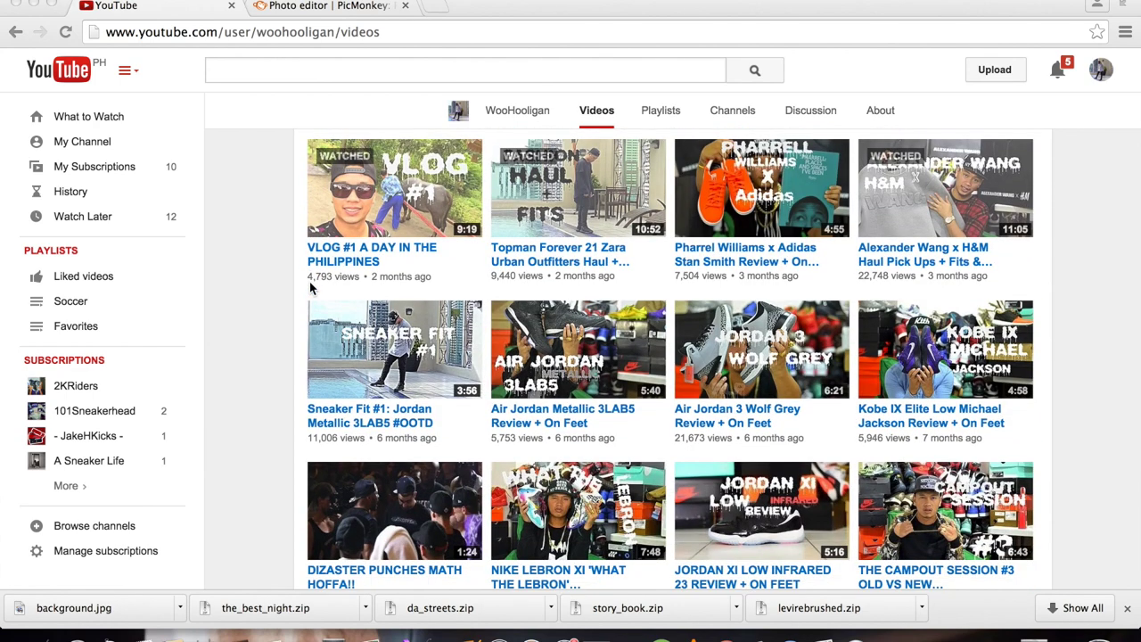
{"action": "scroll", "coordinate": [309, 282], "scroll_direction": "down", "scroll_amount": 3}
{"action": "scroll", "coordinate": [310, 284], "scroll_direction": "down", "scroll_amount": 3}
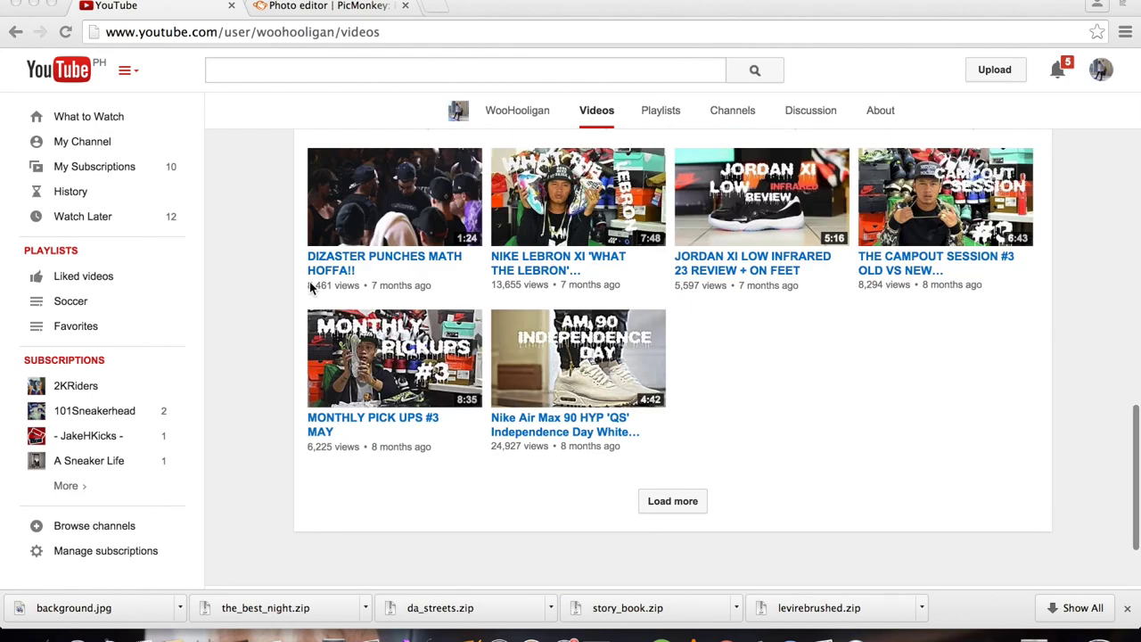
{"action": "scroll", "coordinate": [311, 287], "scroll_direction": "up", "scroll_amount": 3}
{"action": "scroll", "coordinate": [310, 285], "scroll_direction": "up", "scroll_amount": 15}
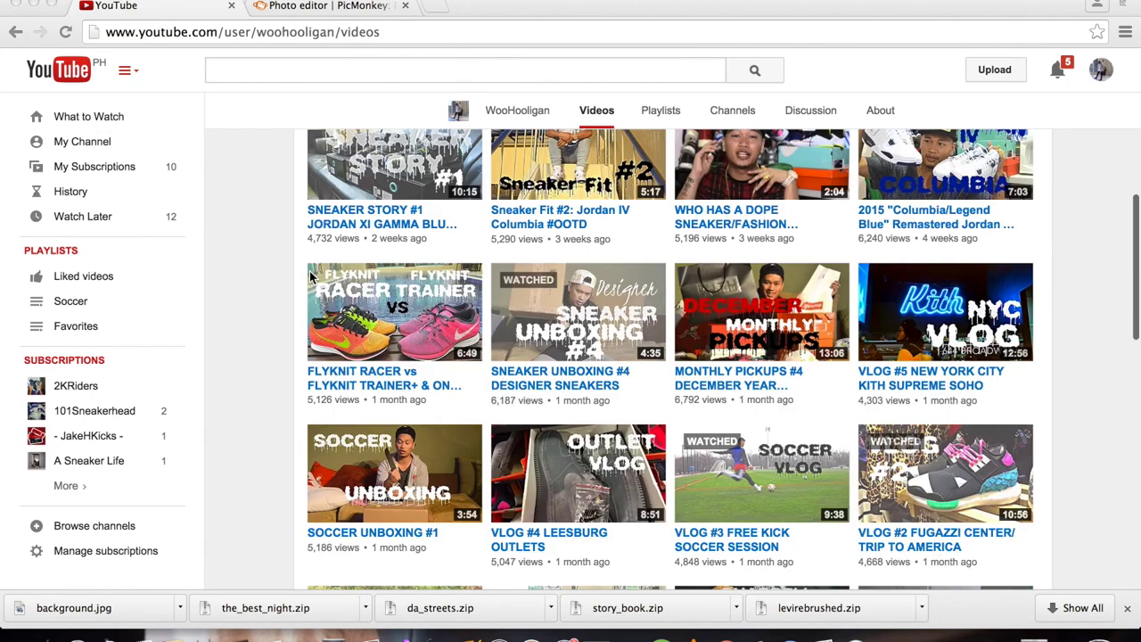
{"action": "scroll", "coordinate": [310, 268], "scroll_direction": "up", "scroll_amount": 6}
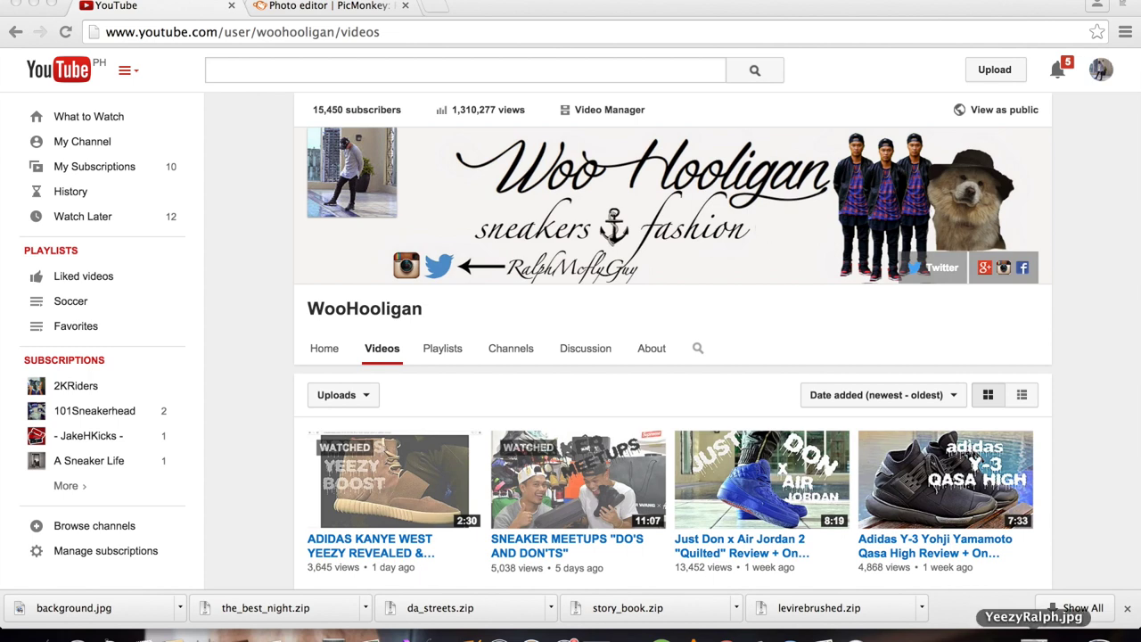
Step: View the image YeezyRalph.jpg and close it again
{"action": "left_click", "coordinate": [1034, 635]}
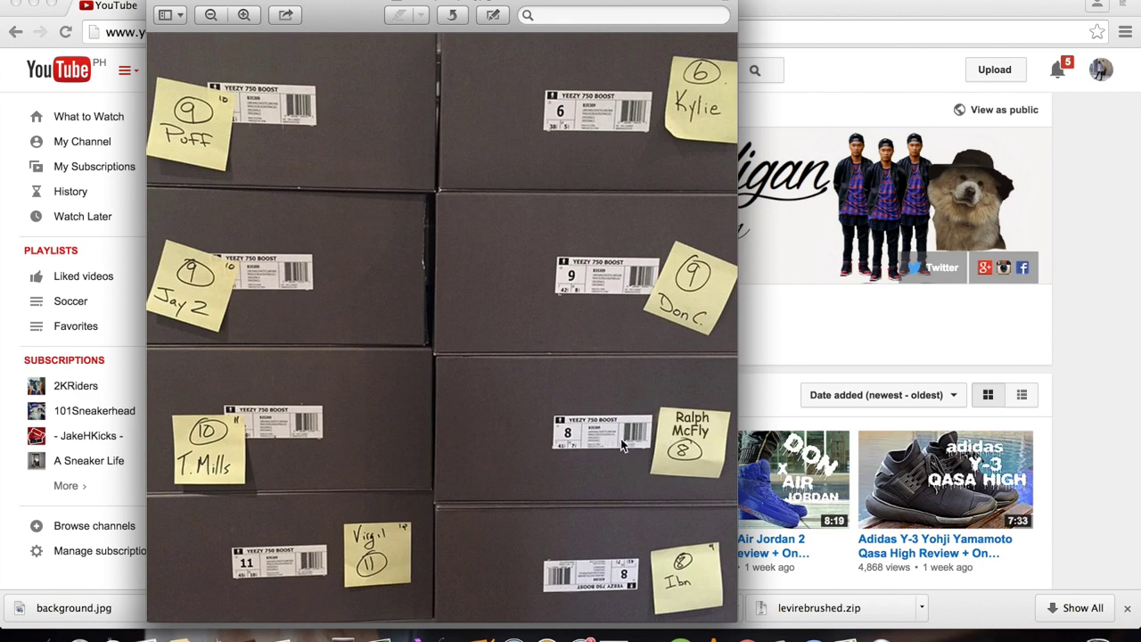
{"action": "key", "text": "super+w"}
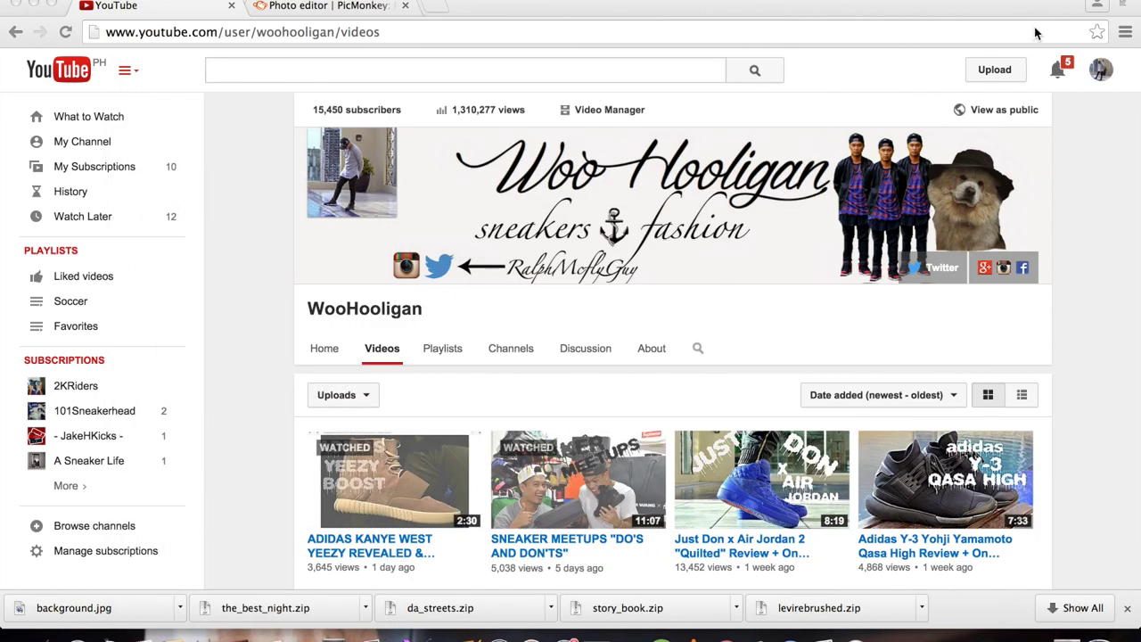
Step: Switch to PicMonkey and create a blank custom-size design canvas of 1280 × 720 pixels
{"action": "left_click", "coordinate": [361, 6]}
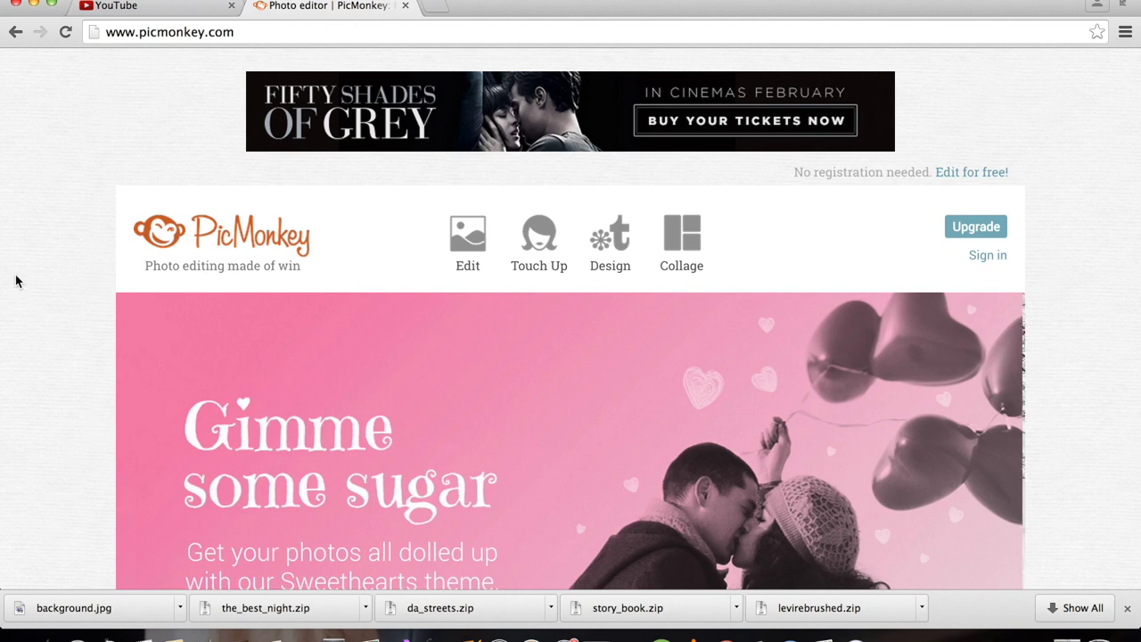
{"action": "scroll", "coordinate": [15, 282], "scroll_direction": "down", "scroll_amount": 5}
{"action": "scroll", "coordinate": [15, 281], "scroll_direction": "up", "scroll_amount": 3}
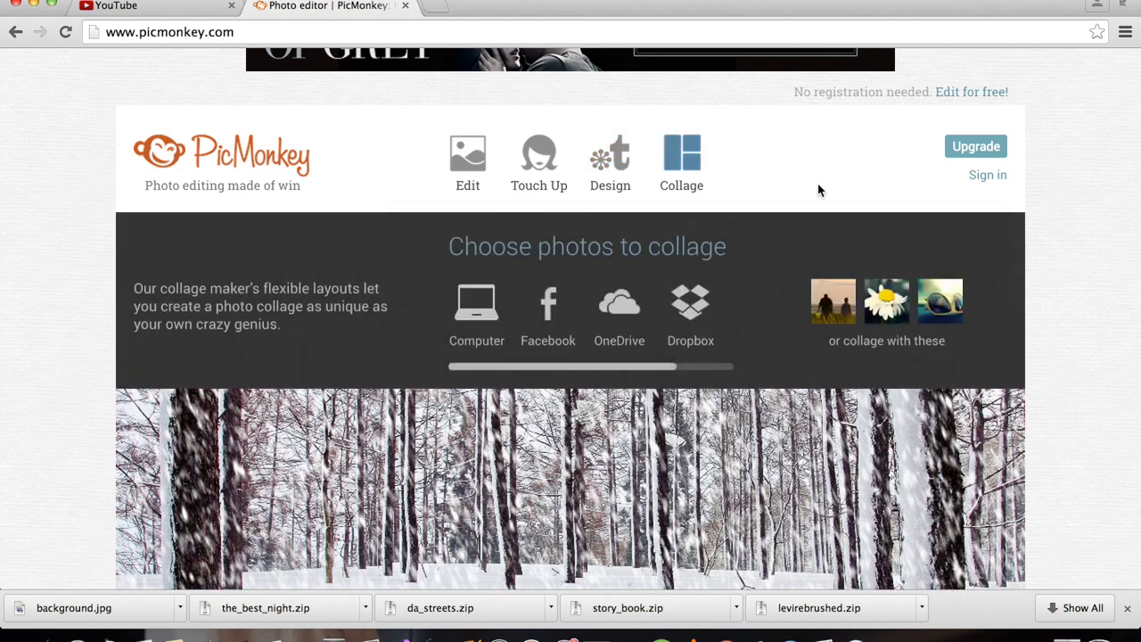
{"action": "mouse_move", "coordinate": [603, 184]}
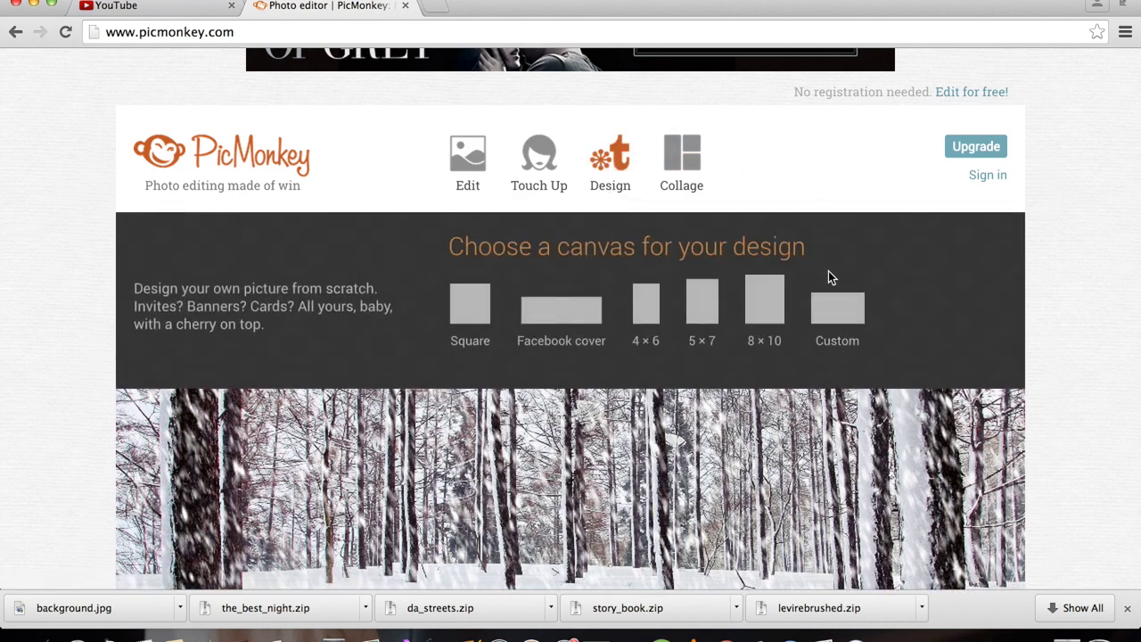
{"action": "left_click", "coordinate": [834, 320]}
{"action": "left_click", "coordinate": [482, 291]}
{"action": "double_click", "coordinate": [482, 290]}
{"action": "type", "text": "1280"}
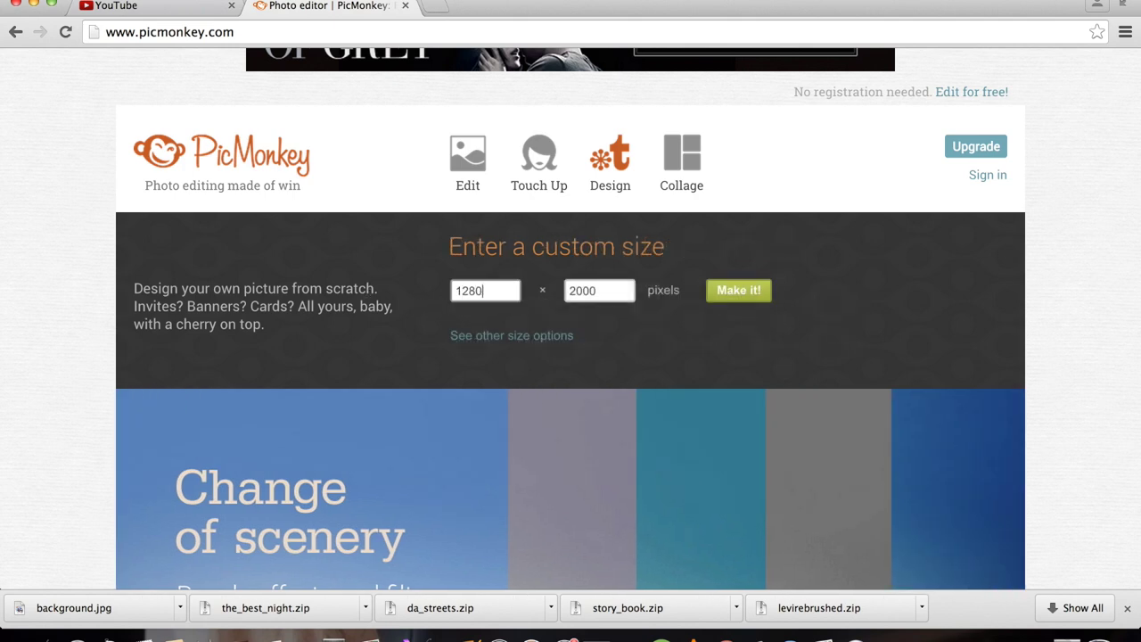
{"action": "key", "text": "Tab"}
{"action": "type", "text": "720"}
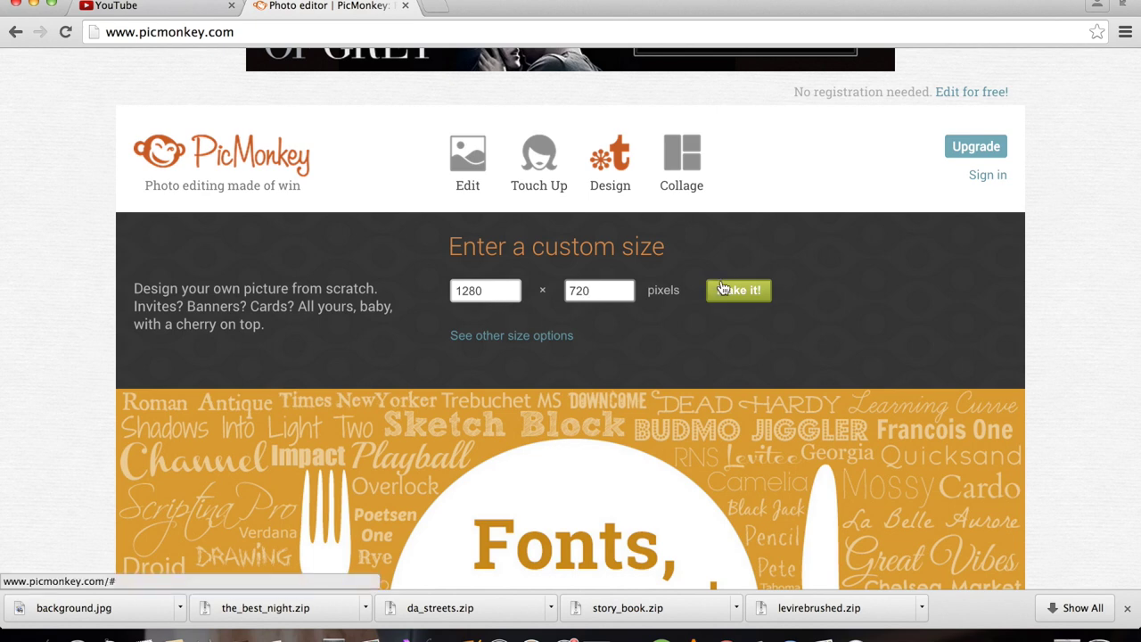
{"action": "left_click", "coordinate": [754, 294]}
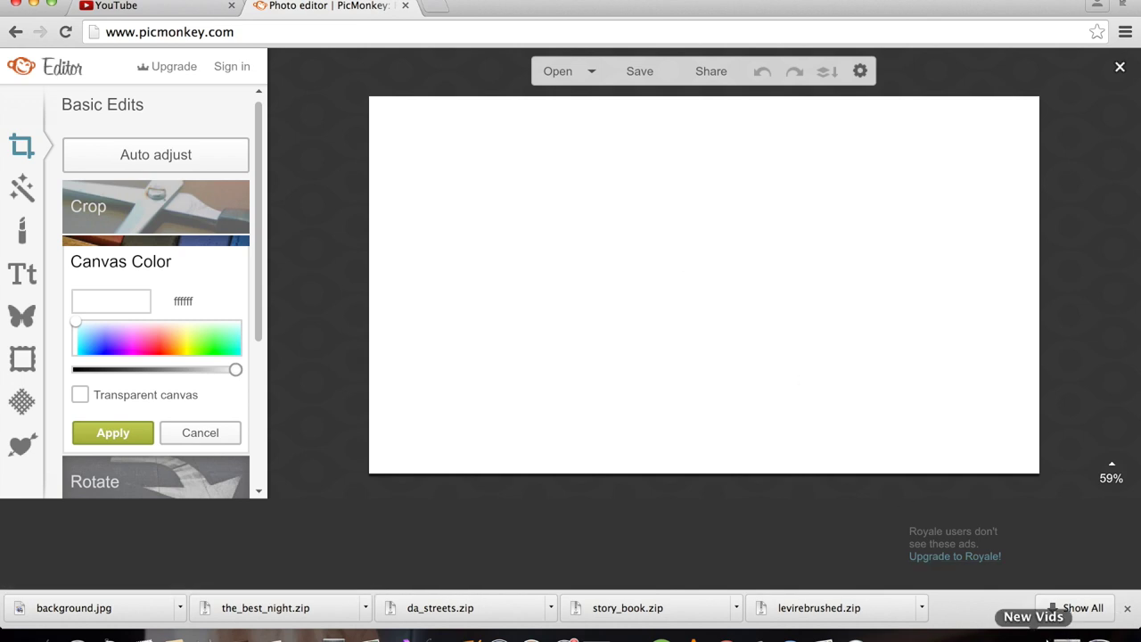
Step: Find the clip _DSC6606.MOV in the New Vids folder and open it with VLC
{"action": "left_click", "coordinate": [1035, 635]}
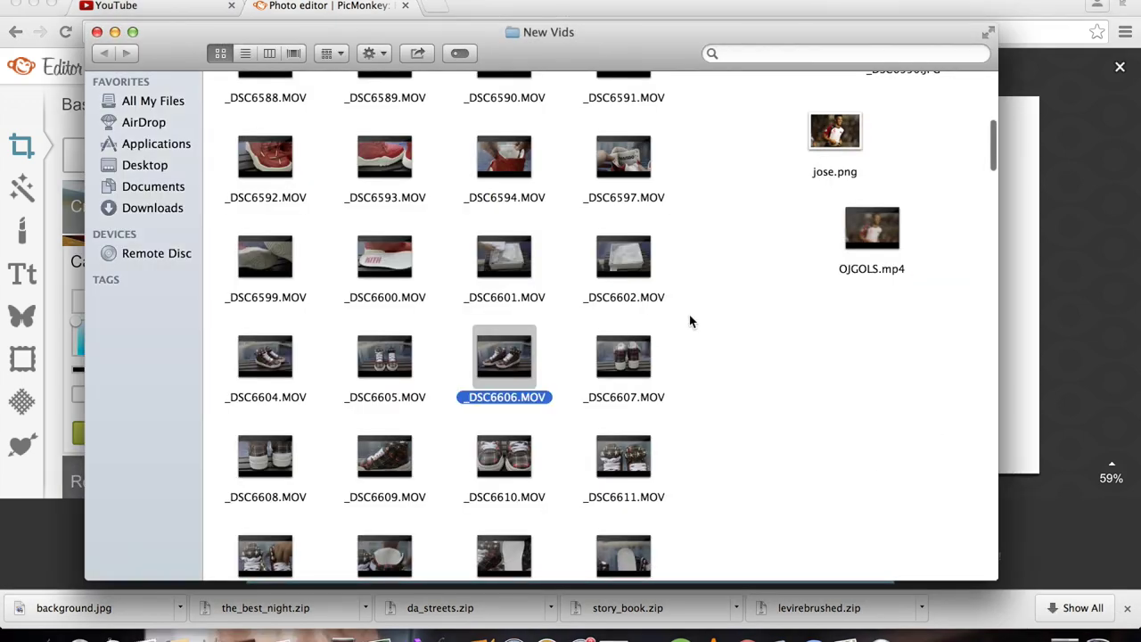
{"action": "scroll", "coordinate": [690, 321], "scroll_direction": "up", "scroll_amount": 5}
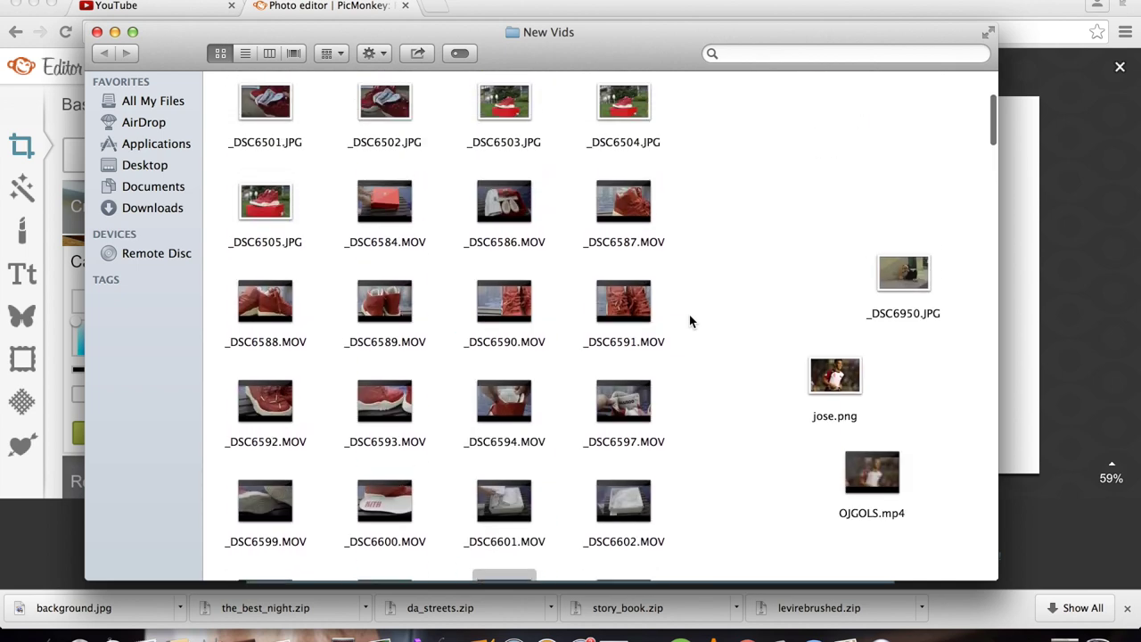
{"action": "scroll", "coordinate": [691, 321], "scroll_direction": "up", "scroll_amount": 3}
{"action": "scroll", "coordinate": [691, 321], "scroll_direction": "down", "scroll_amount": 8}
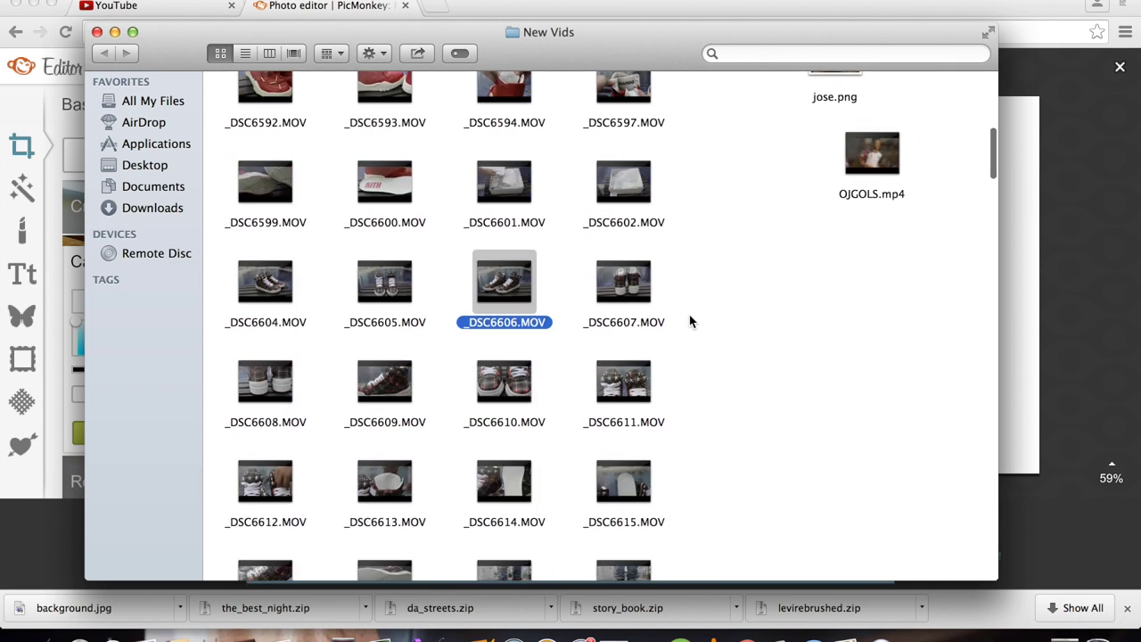
{"action": "scroll", "coordinate": [751, 405], "scroll_direction": "down", "scroll_amount": 2}
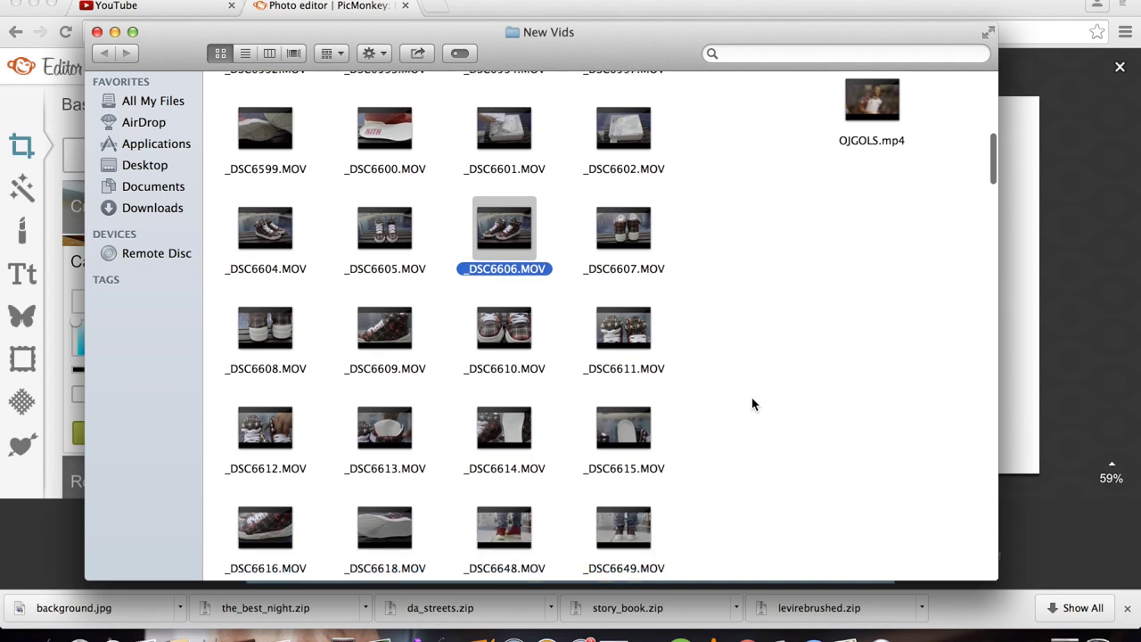
{"action": "right_click", "coordinate": [517, 250]}
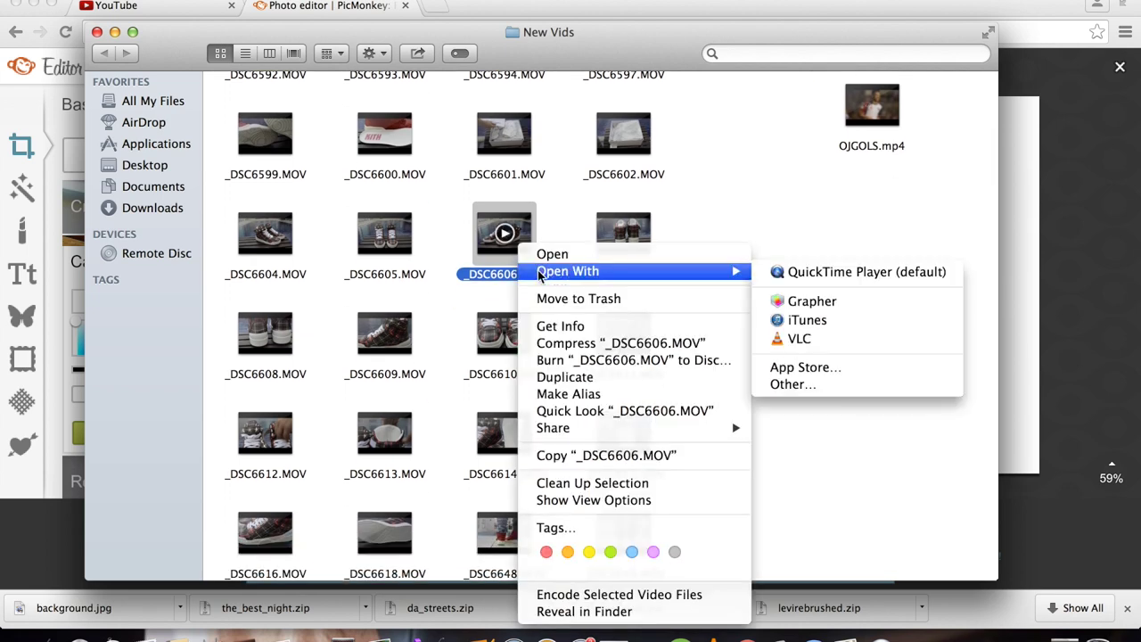
{"action": "left_click", "coordinate": [538, 271]}
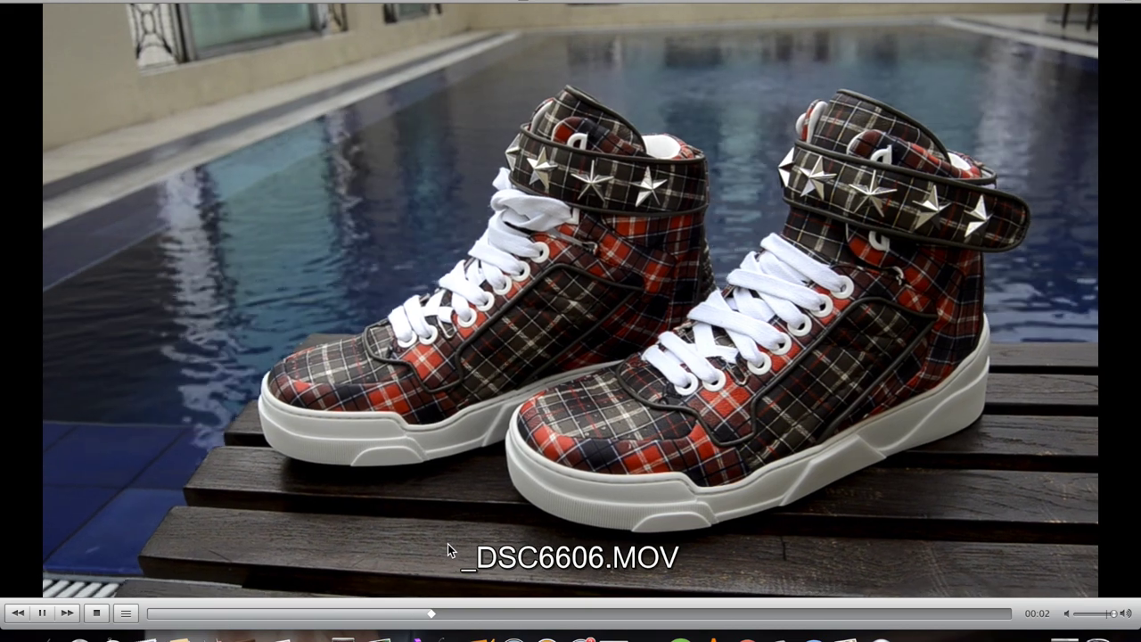
Step: Pause the sneaker clip at 00:04, take a snapshot of that frame, quit the player and minimize the New Vids window
{"action": "key", "text": "space"}
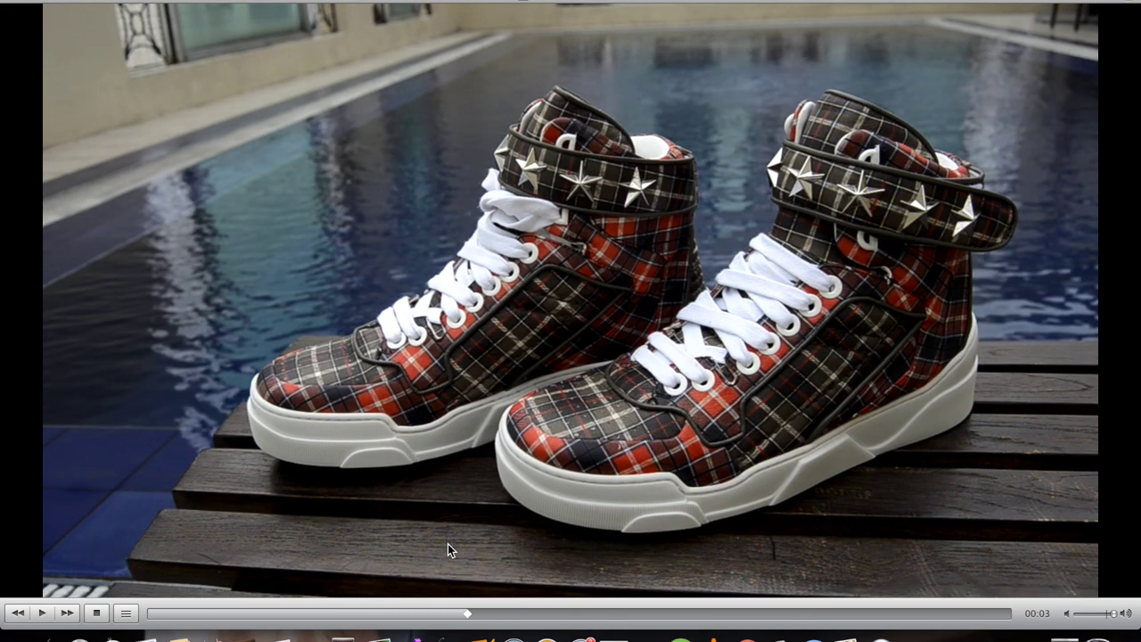
{"action": "key", "text": "space"}
{"action": "key", "text": "space"}
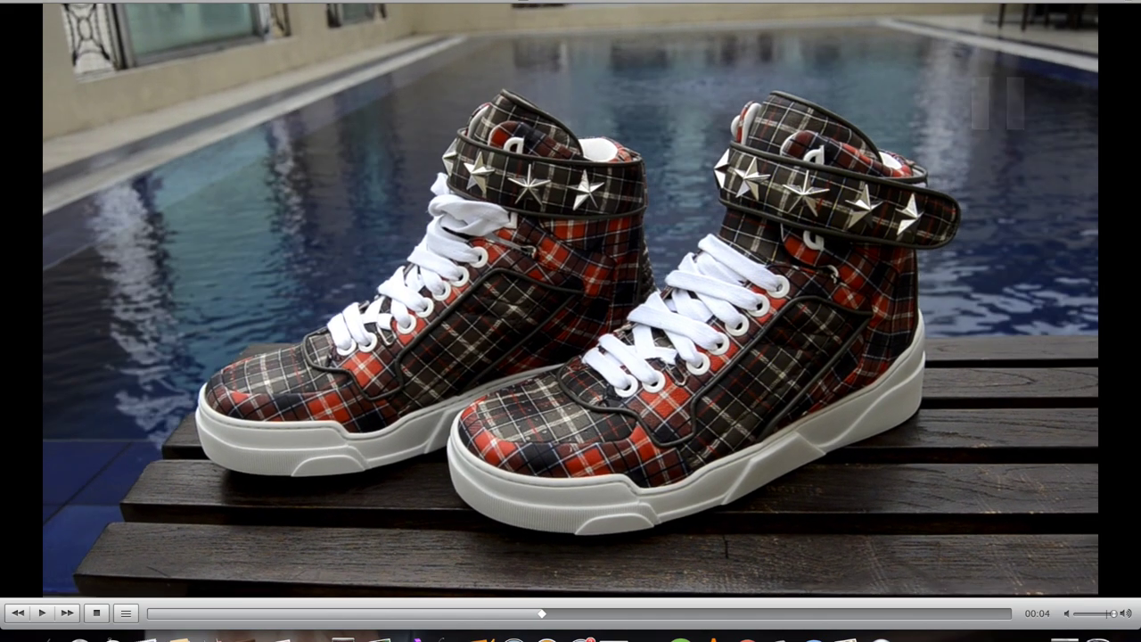
{"action": "left_click", "coordinate": [344, 1]}
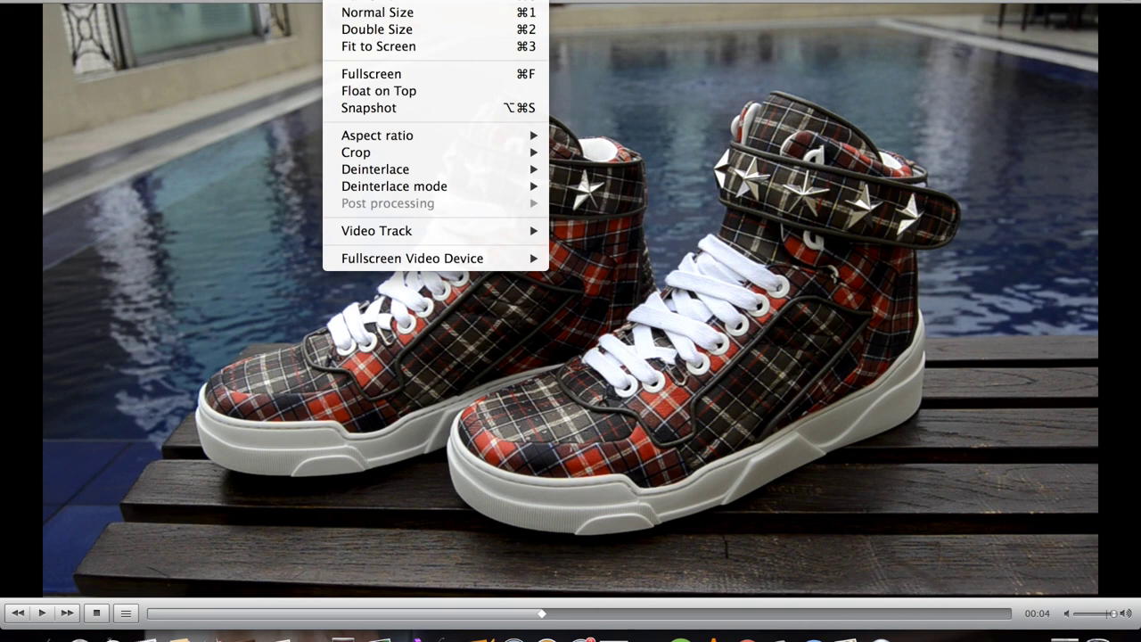
{"action": "left_click", "coordinate": [390, 108]}
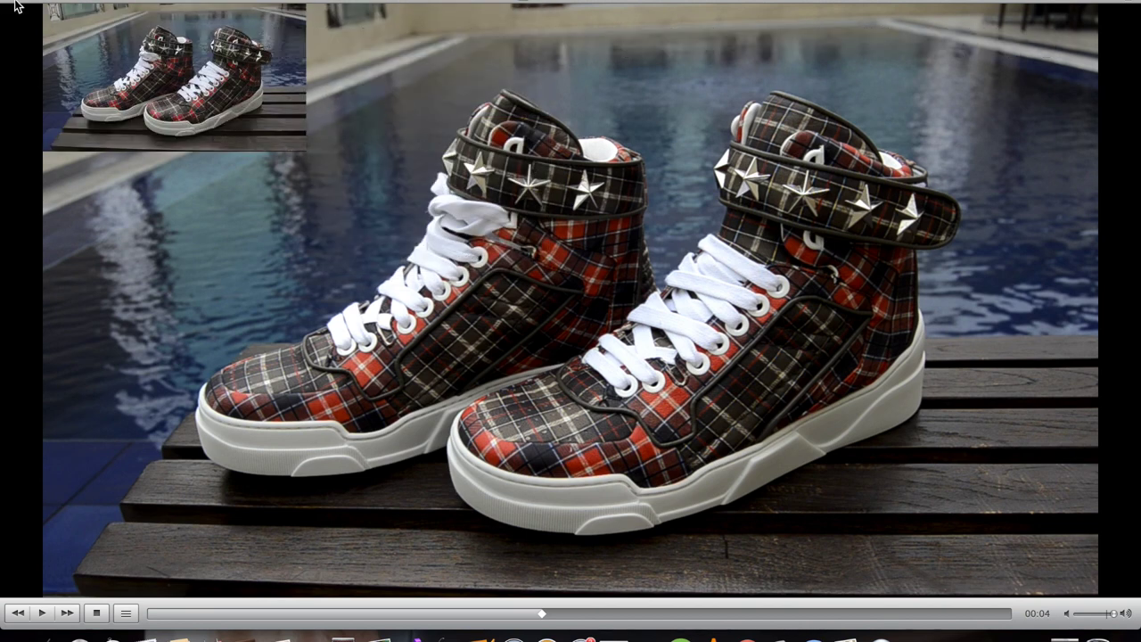
{"action": "key", "text": "super+q"}
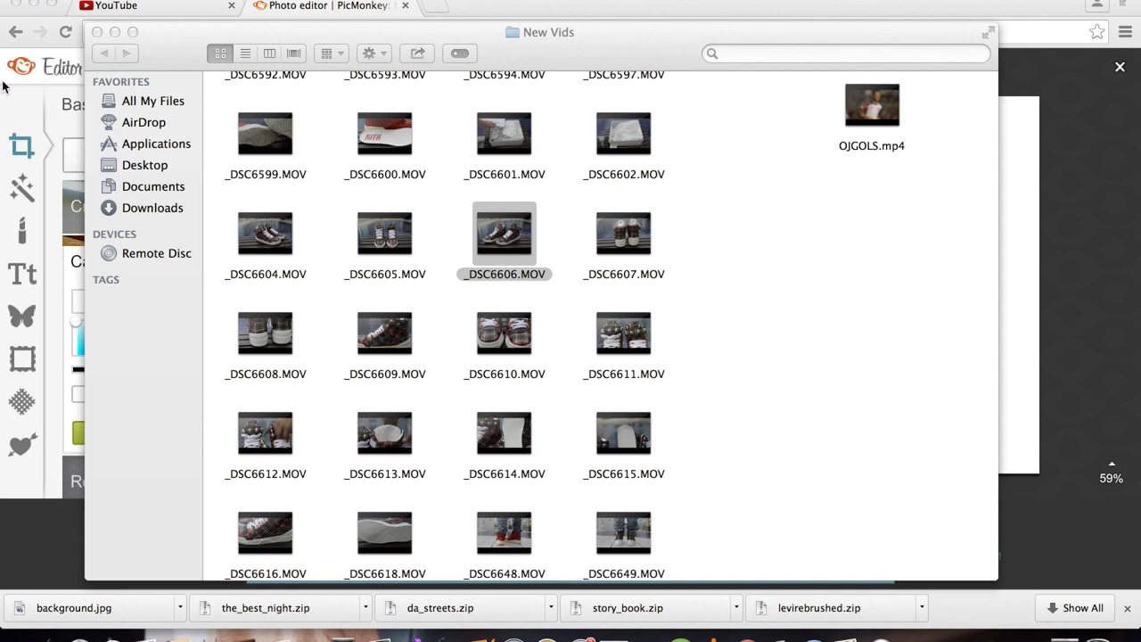
{"action": "left_click", "coordinate": [115, 32]}
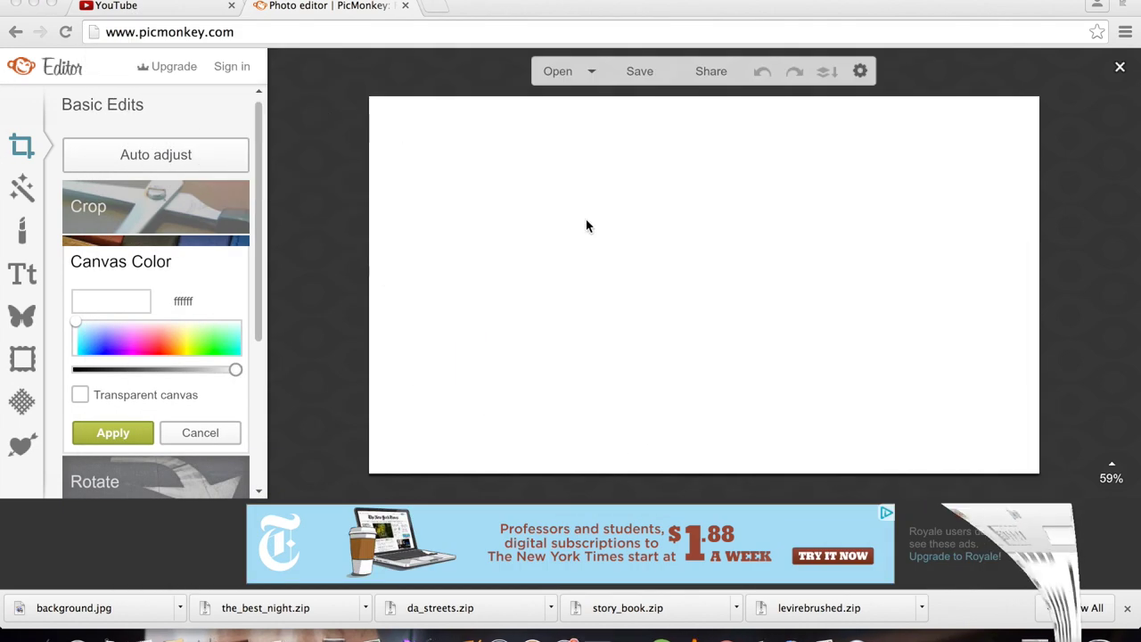
Step: Open the vlcsnap PNG of the sneakers from the computer's Desktop folder in the photo editor
{"action": "left_click", "coordinate": [589, 75]}
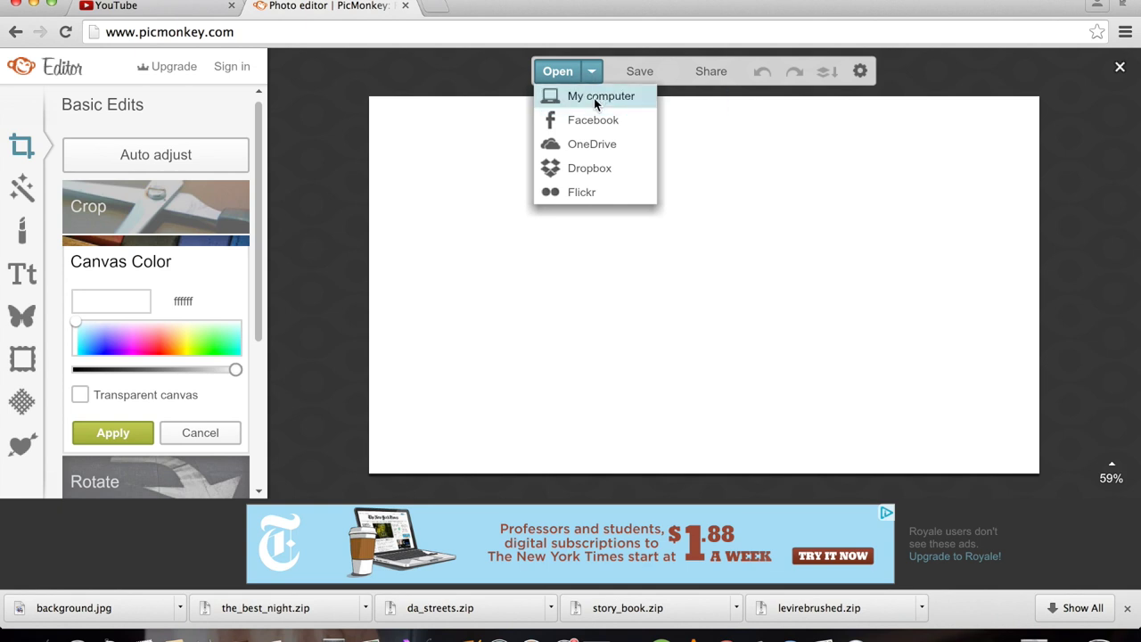
{"action": "left_click", "coordinate": [593, 97]}
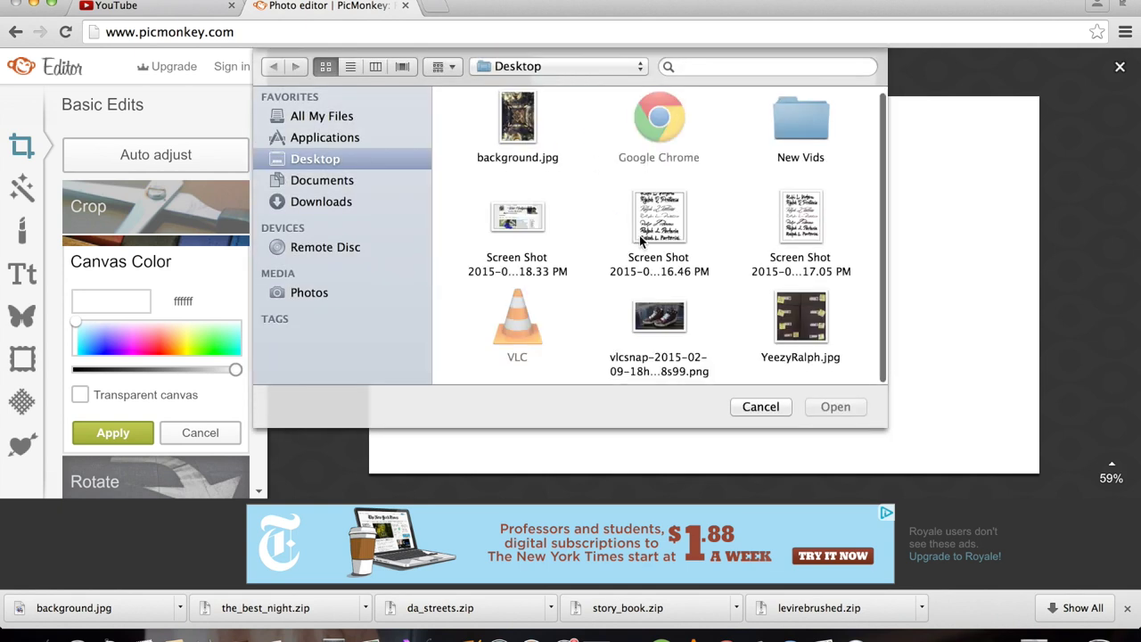
{"action": "left_click", "coordinate": [668, 327]}
{"action": "left_click", "coordinate": [819, 406]}
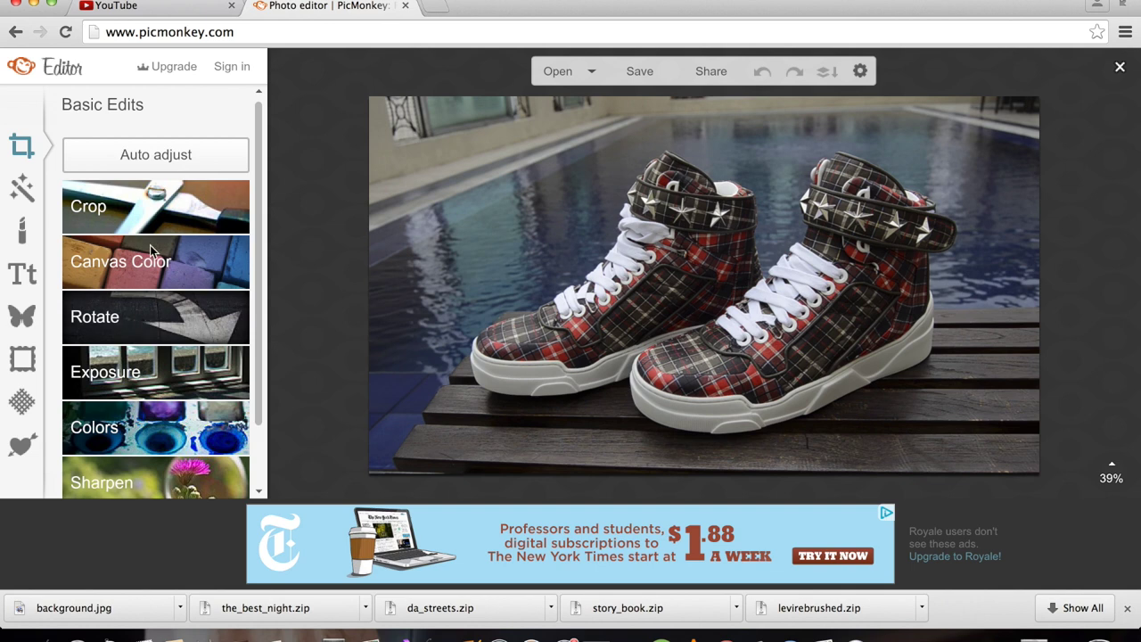
Step: Adjust the sneaker photo's exposure with brightness 24 and highlights 15, and apply it
{"action": "left_click", "coordinate": [155, 375]}
{"action": "left_click_drag", "start_coordinate": [154, 333], "coordinate": [174, 336]}
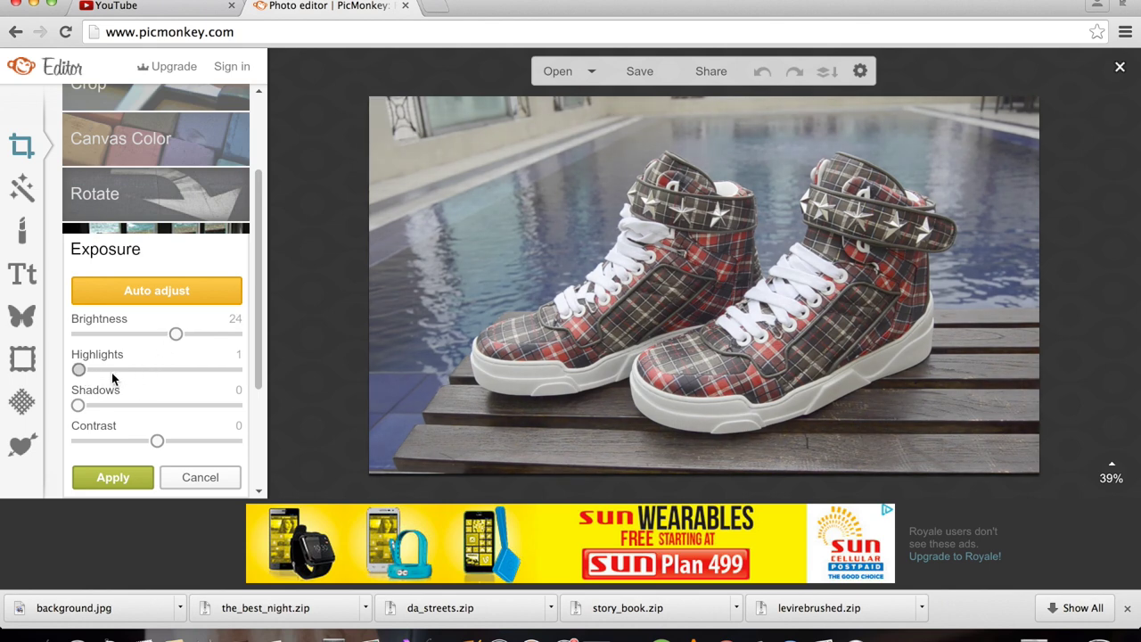
{"action": "left_click_drag", "start_coordinate": [79, 369], "coordinate": [103, 369]}
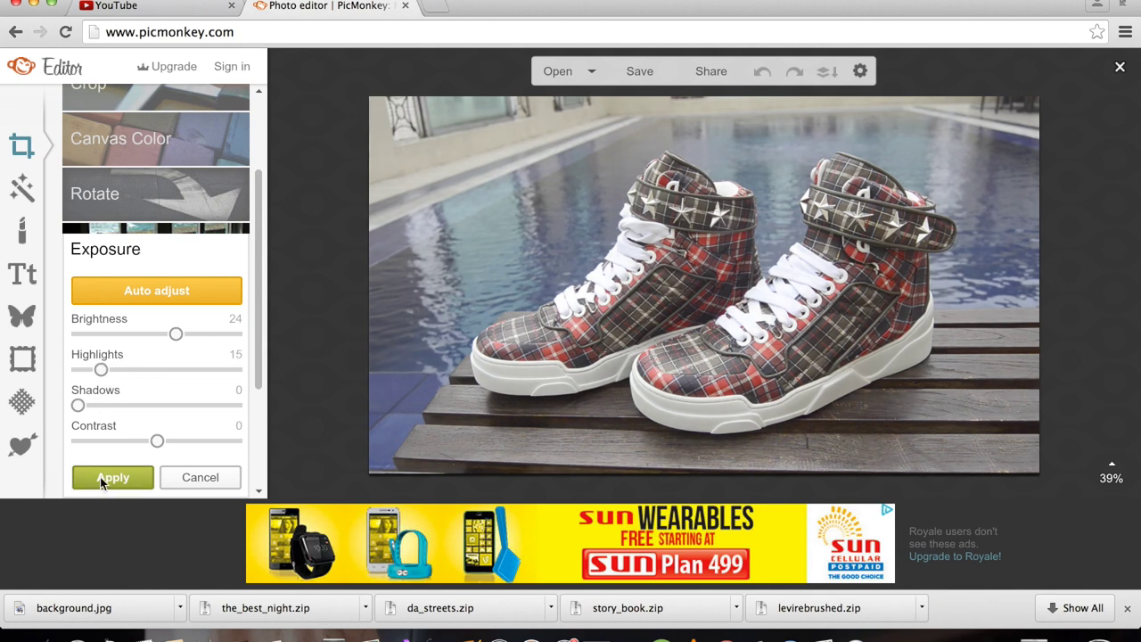
{"action": "left_click", "coordinate": [100, 477]}
Step: Raise the photo's color saturation to 21 and apply the change
{"action": "left_click", "coordinate": [136, 358]}
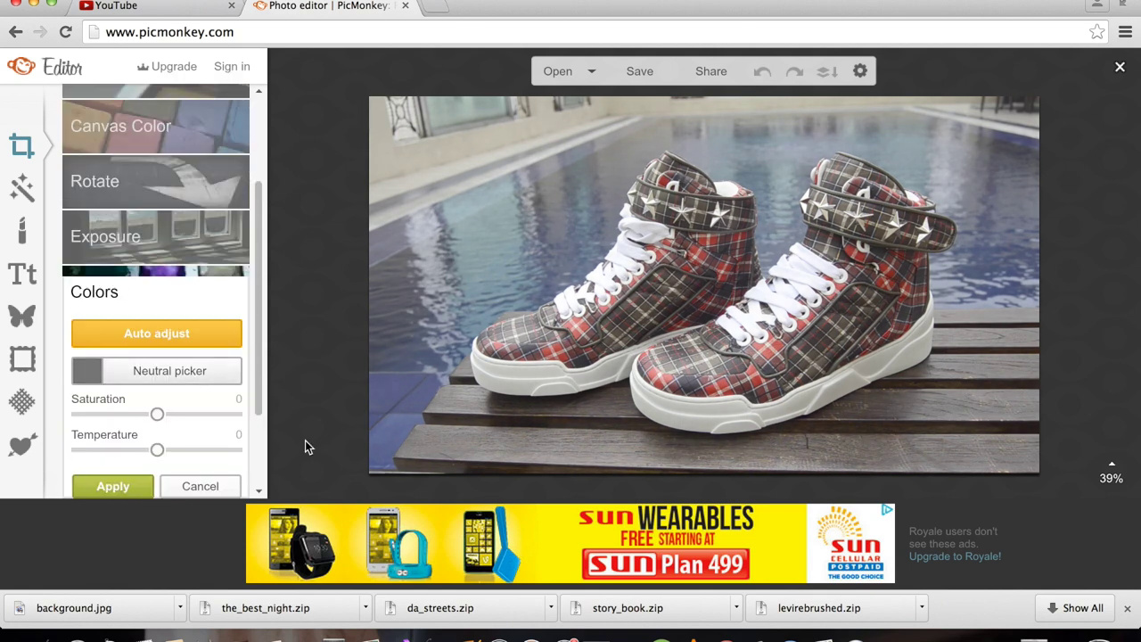
{"action": "left_click_drag", "start_coordinate": [159, 404], "coordinate": [175, 410]}
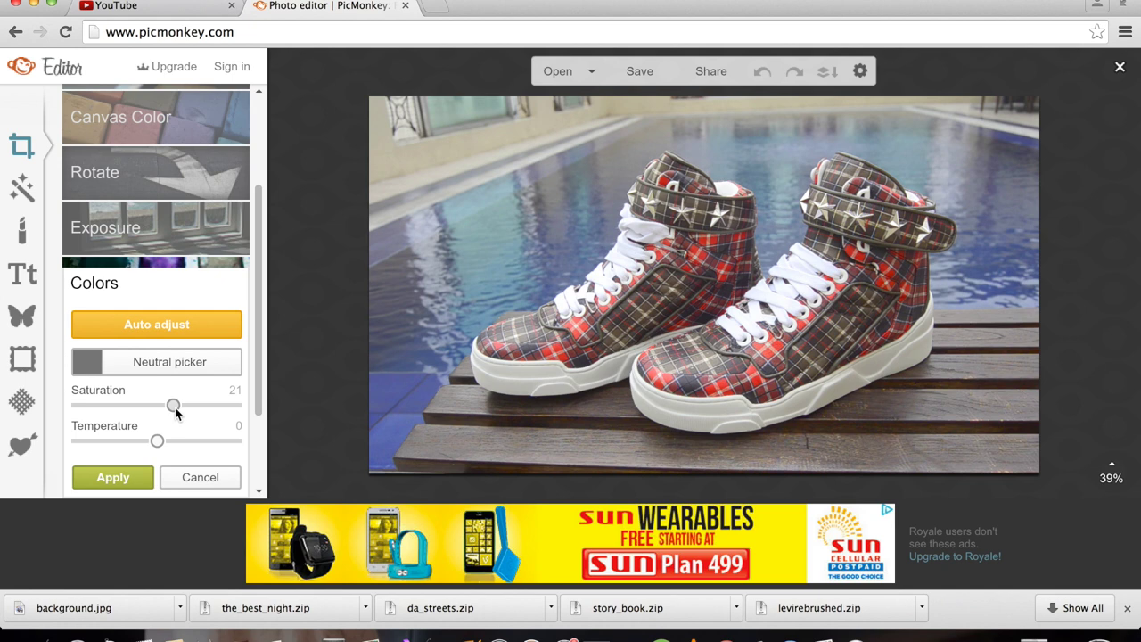
{"action": "left_click", "coordinate": [119, 487]}
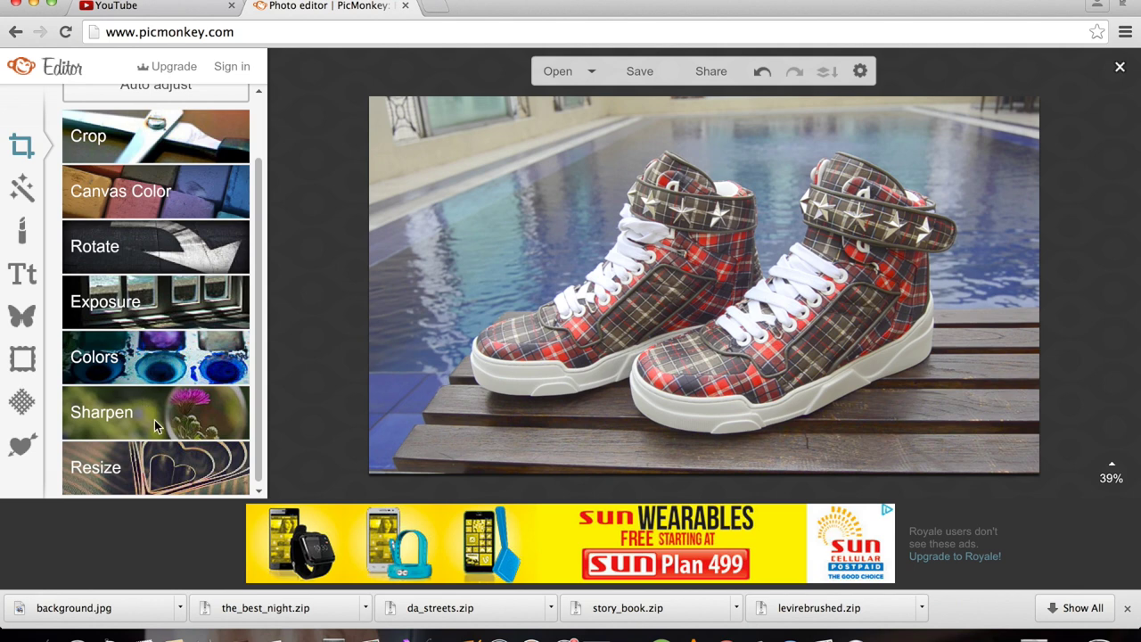
Step: Add a text box reading GIVENCHY to the sneaker photo in the custom Da Streets font
{"action": "scroll", "coordinate": [98, 357], "scroll_direction": "up", "scroll_amount": 1}
{"action": "left_click", "coordinate": [23, 274]}
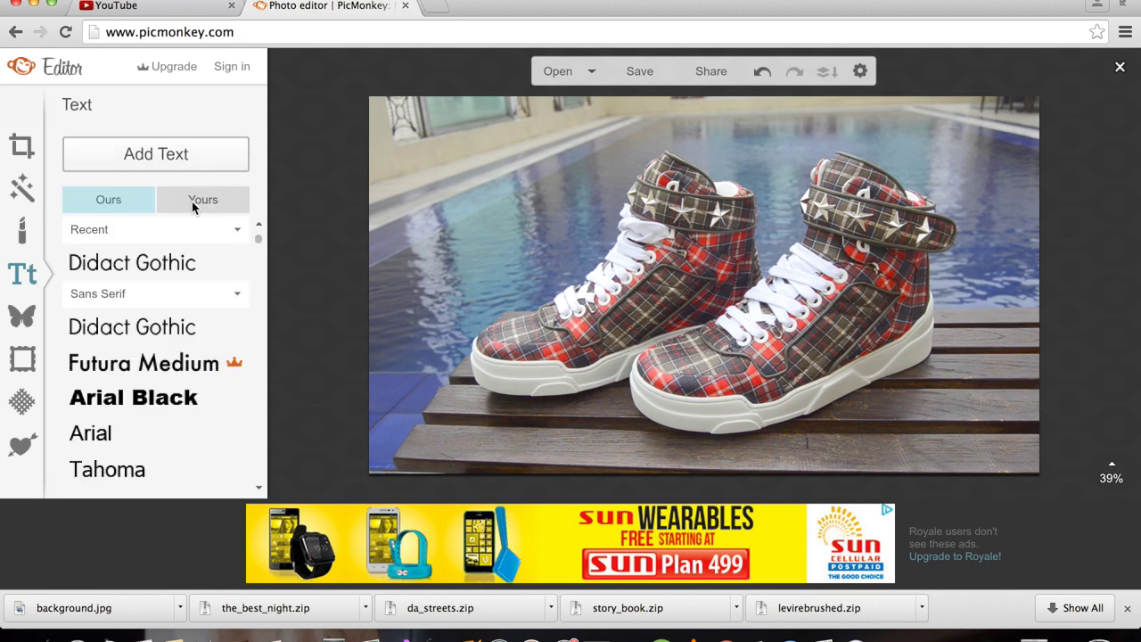
{"action": "left_click", "coordinate": [192, 201]}
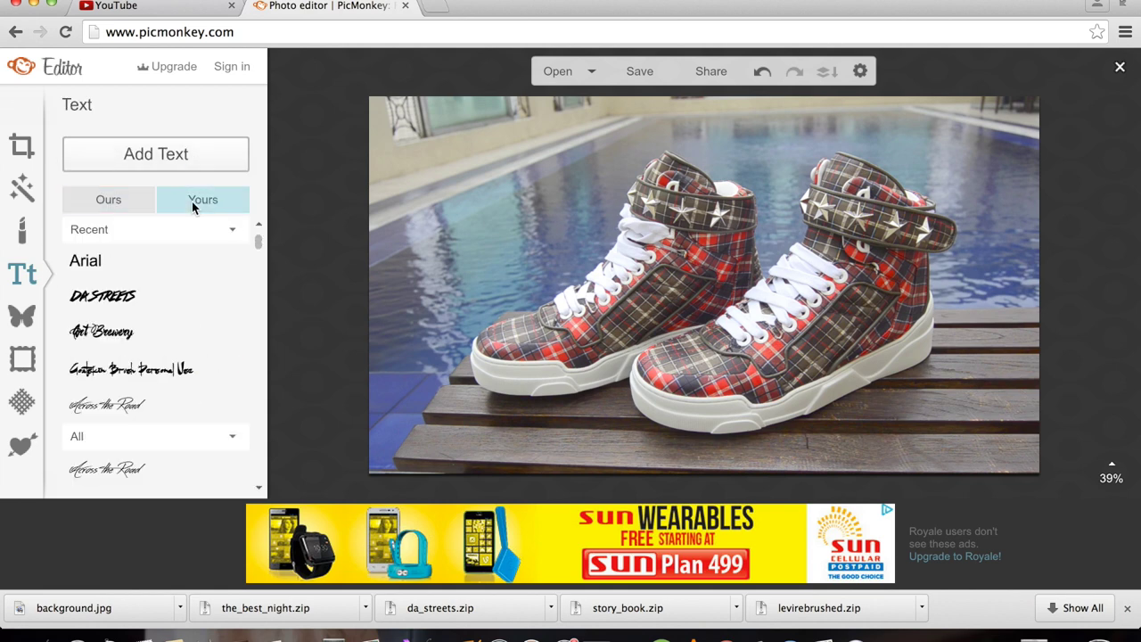
{"action": "left_click", "coordinate": [190, 296]}
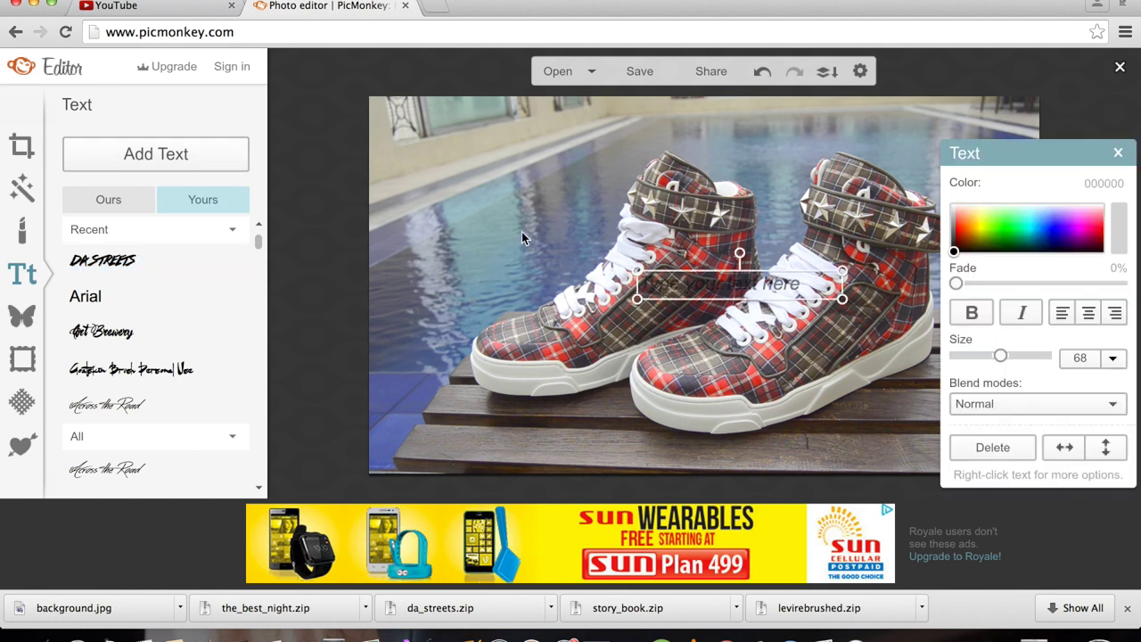
{"action": "left_click", "coordinate": [720, 286]}
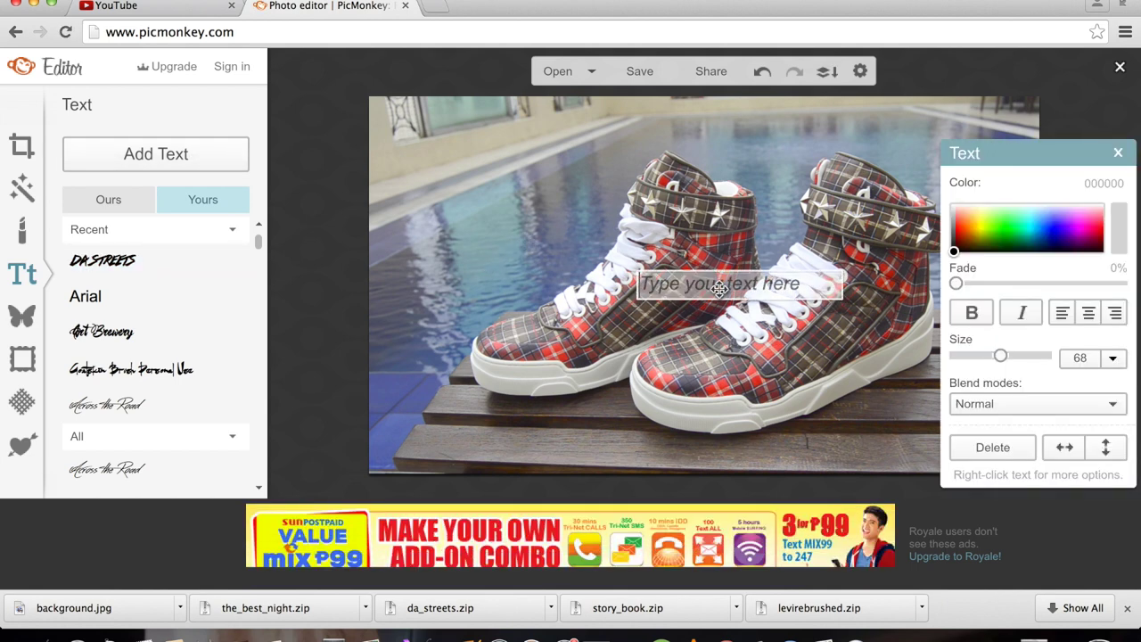
{"action": "type", "text": "GIVENCHY"}
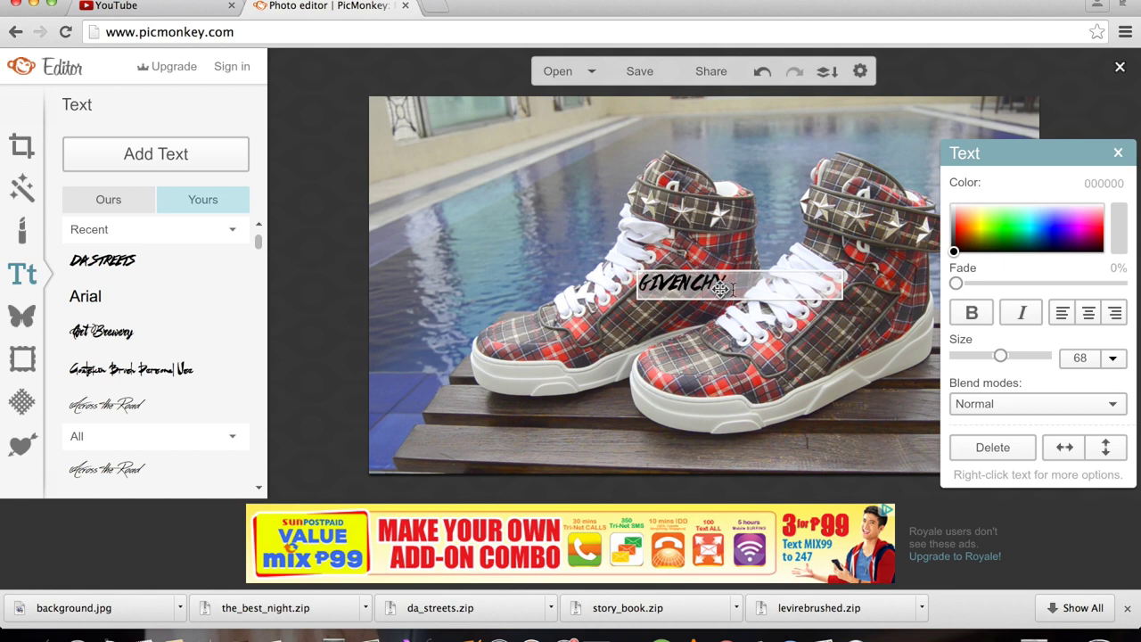
Step: Enlarge the GIVENCHY text to size 319, place it across the photo's upper left and tilt it upward to the right
{"action": "left_click", "coordinate": [775, 303]}
{"action": "left_click_drag", "start_coordinate": [775, 300], "coordinate": [804, 453]}
{"action": "left_click_drag", "start_coordinate": [629, 361], "coordinate": [728, 163]}
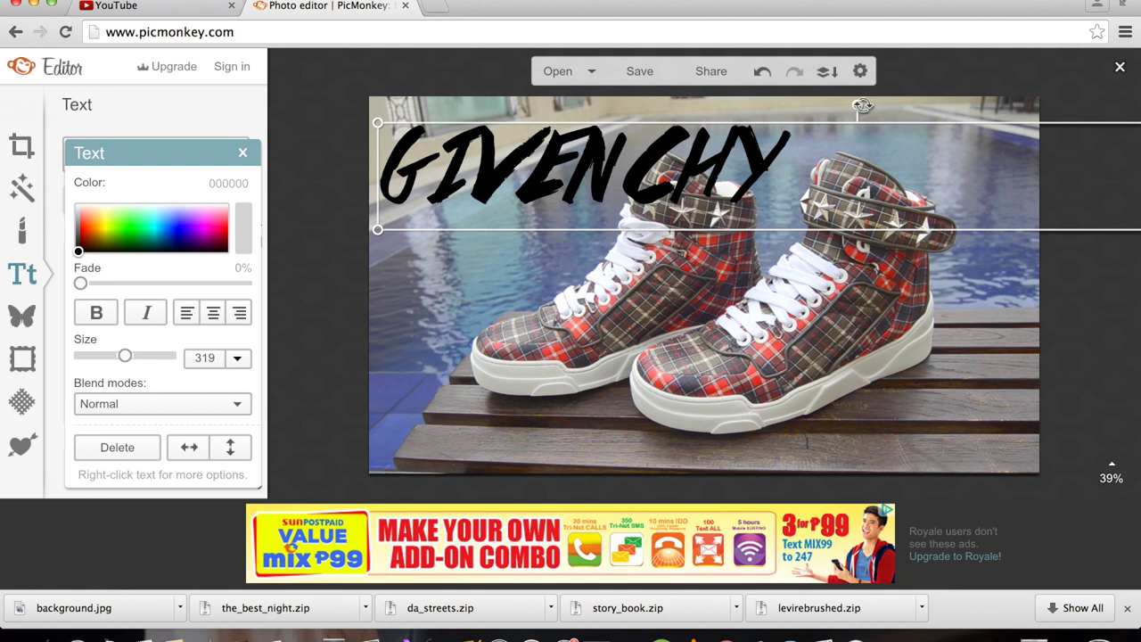
{"action": "left_click_drag", "start_coordinate": [862, 106], "coordinate": [842, 107]}
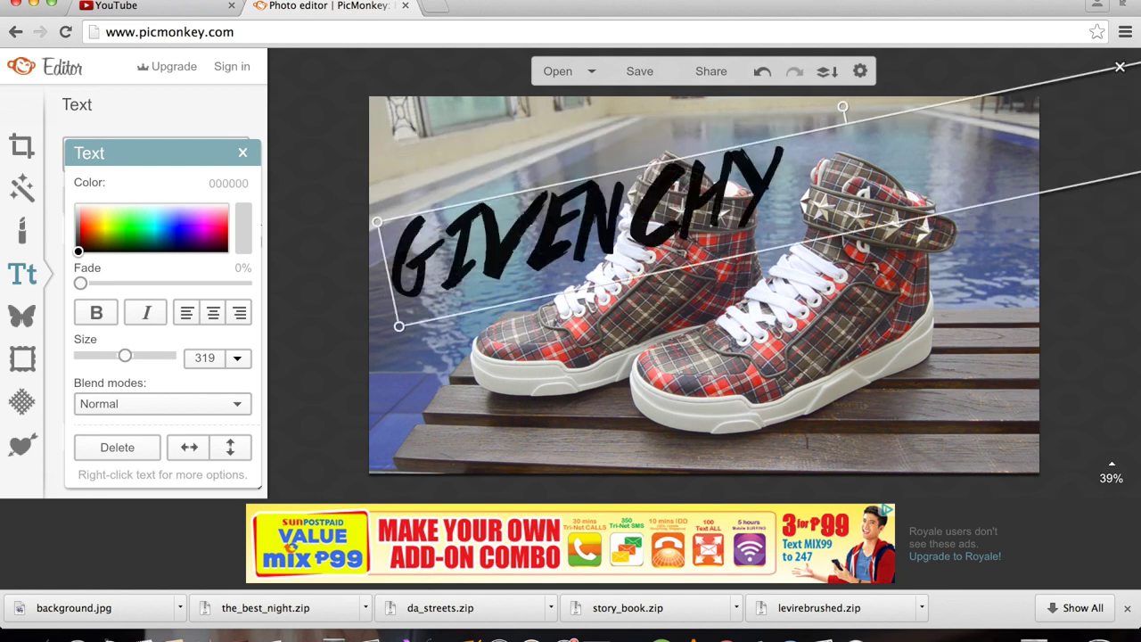
{"action": "left_click_drag", "start_coordinate": [601, 249], "coordinate": [597, 211]}
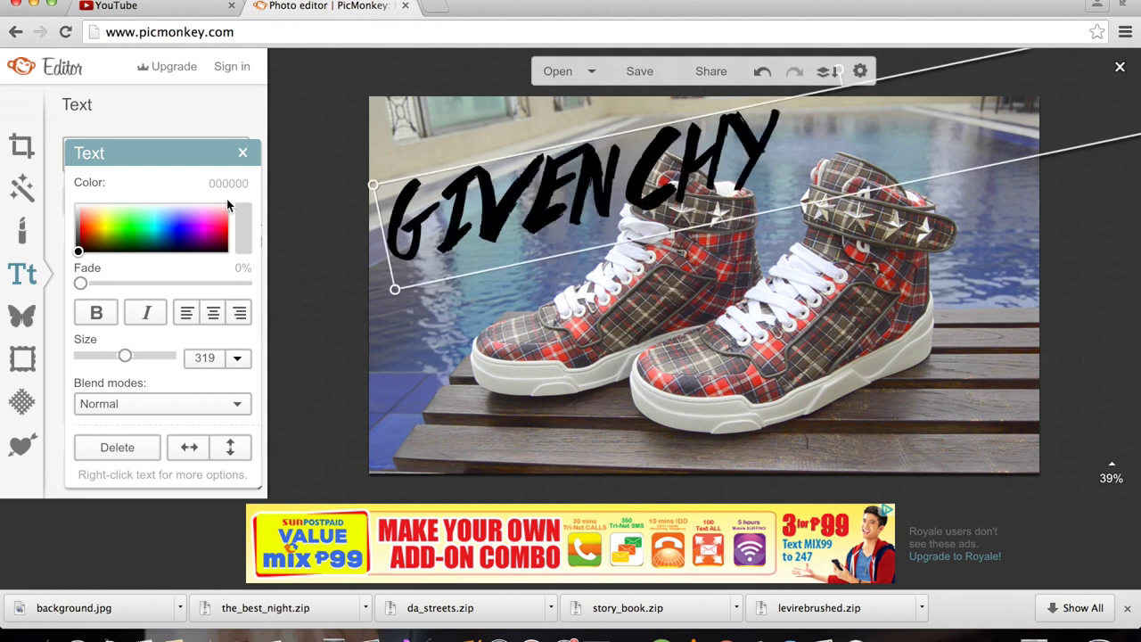
{"action": "left_click", "coordinate": [340, 295]}
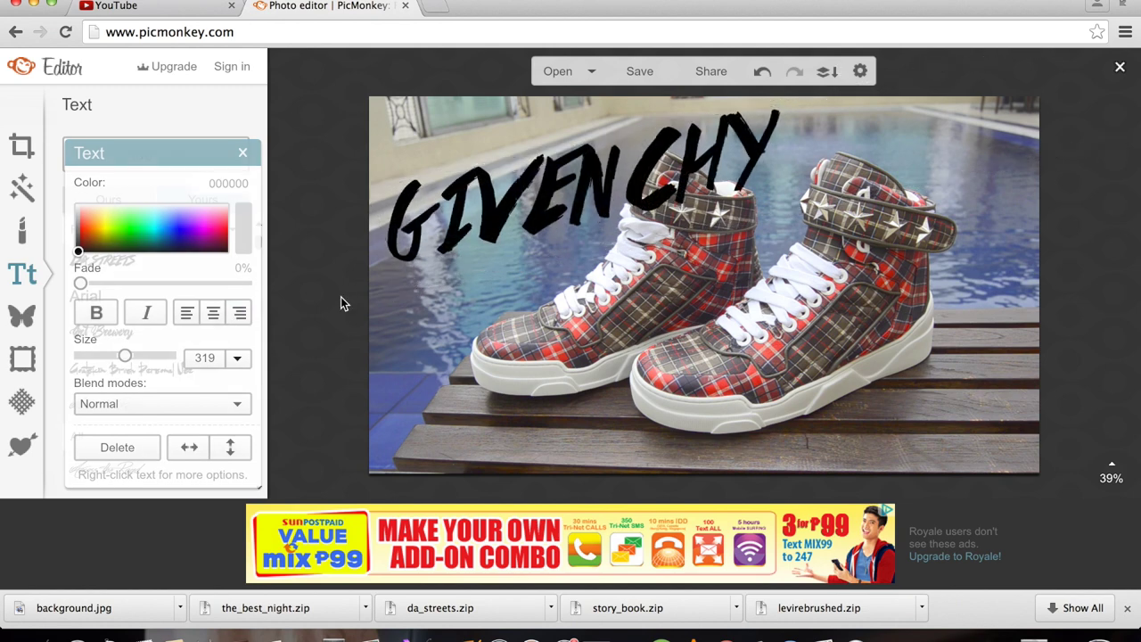
Step: Add a second text reading TYSON HIGH in the Da Streets font and enlarge it beneath GIVENCHY
{"action": "left_click", "coordinate": [219, 155]}
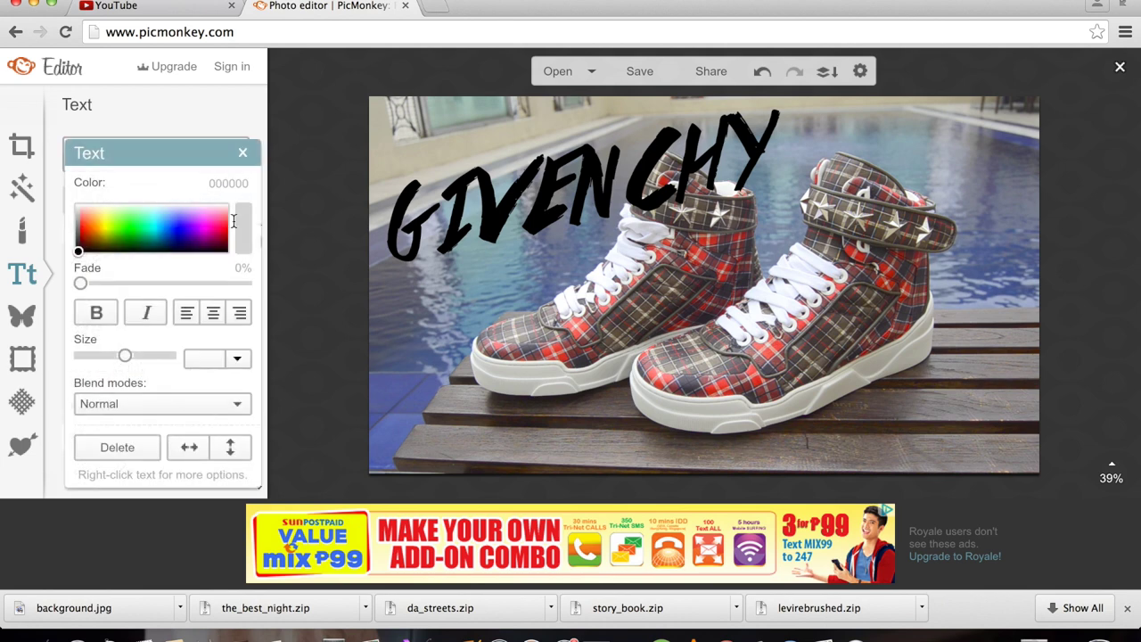
{"action": "left_click_drag", "start_coordinate": [205, 158], "coordinate": [212, 327]}
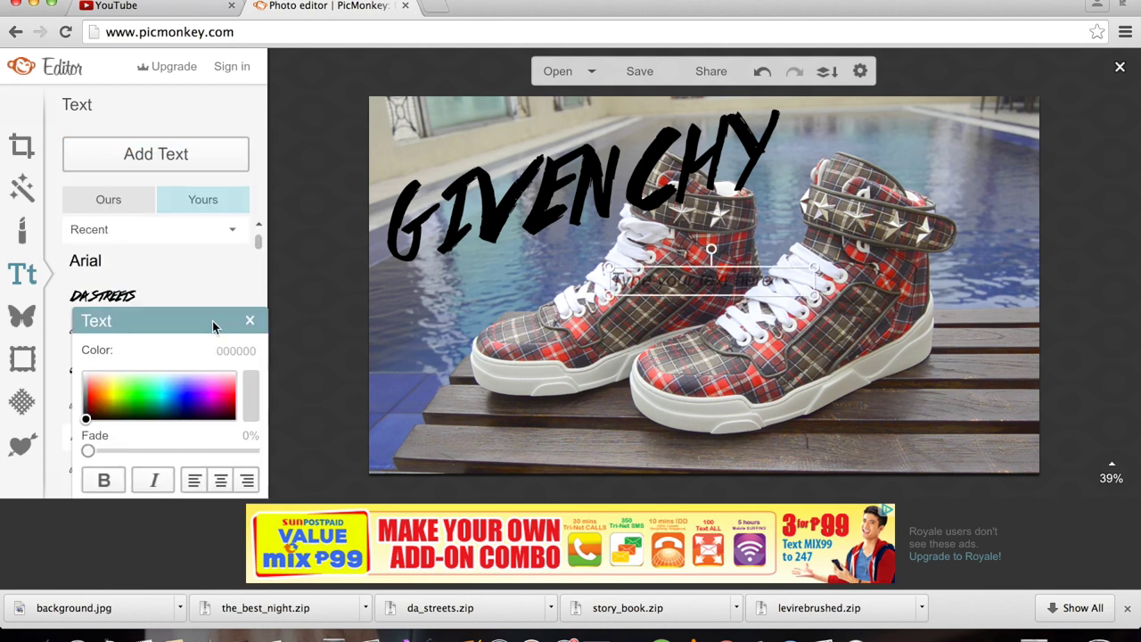
{"action": "left_click", "coordinate": [168, 286]}
{"action": "left_click", "coordinate": [666, 280]}
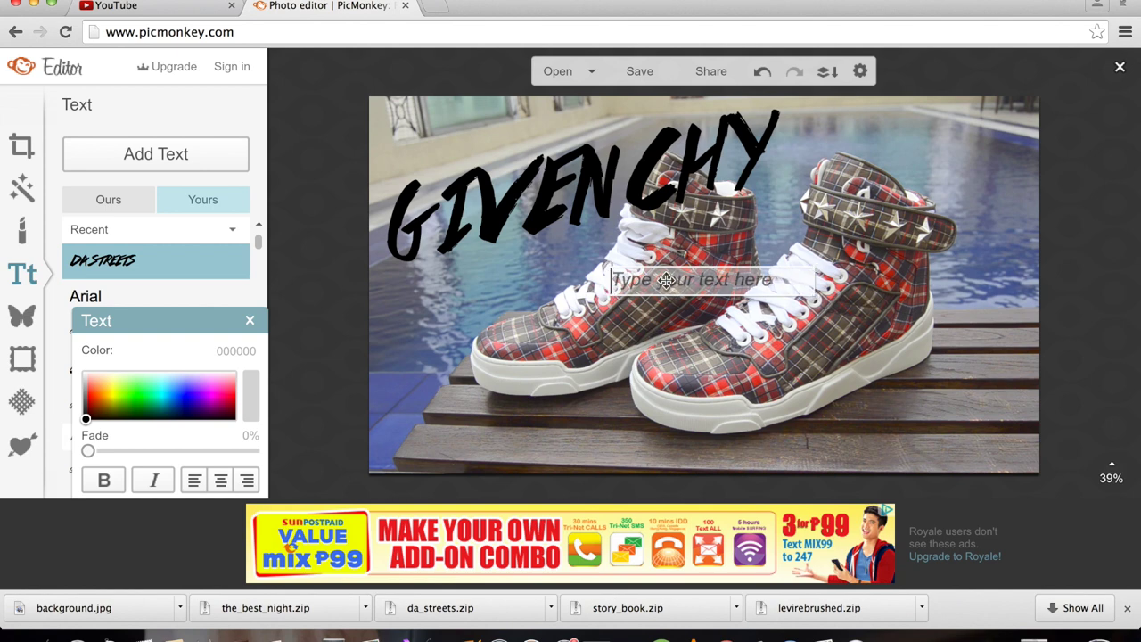
{"action": "type", "text": "TYSON HIGH"}
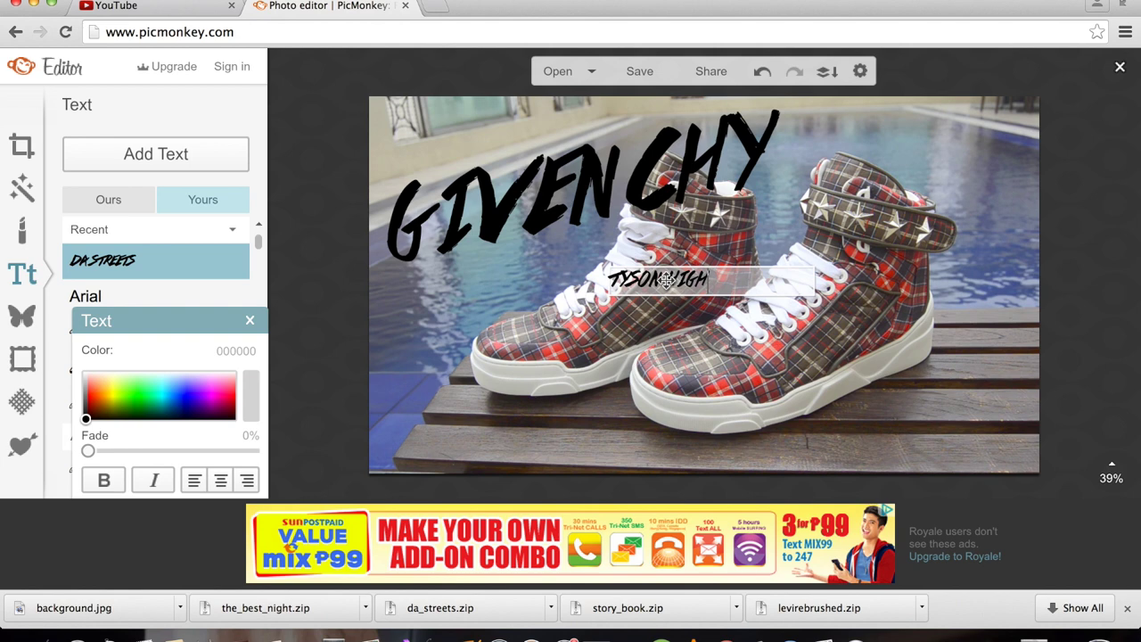
{"action": "left_click", "coordinate": [761, 303]}
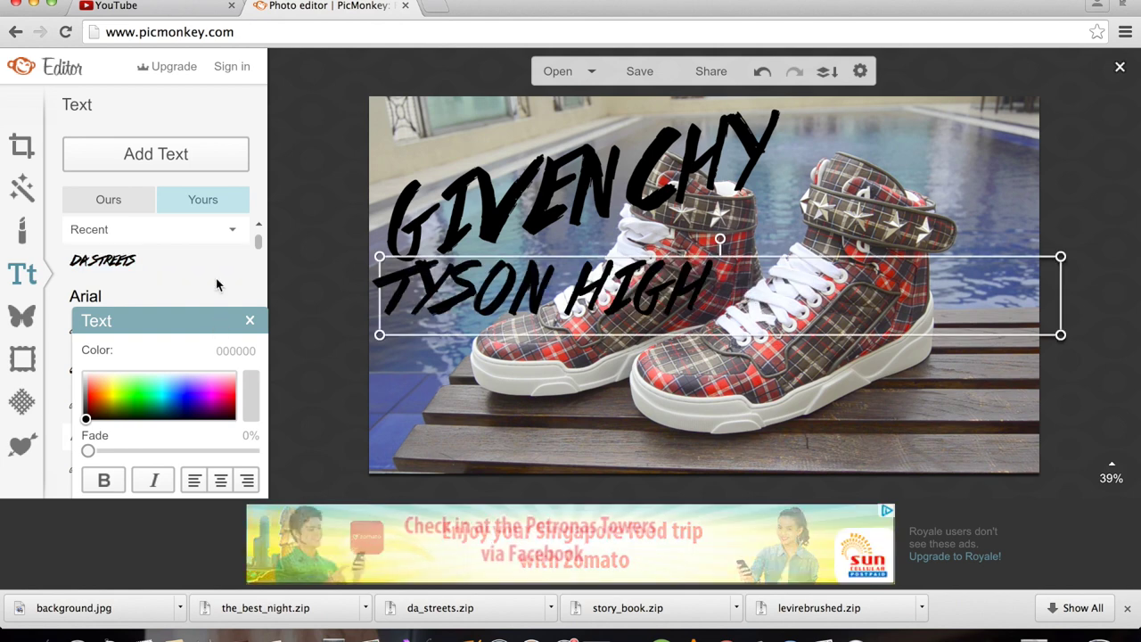
Step: Recolor the TYSON HIGH text to a very dark red
{"action": "left_click_drag", "start_coordinate": [217, 321], "coordinate": [214, 183]}
{"action": "mouse_move", "coordinate": [86, 283]}
{"action": "left_mouse_down"}
{"action": "mouse_move", "coordinate": [162, 260]}
{"action": "mouse_move", "coordinate": [103, 268]}
{"action": "left_mouse_up"}
{"action": "mouse_move", "coordinate": [186, 279]}
{"action": "left_mouse_down"}
{"action": "mouse_move", "coordinate": [153, 266]}
{"action": "mouse_move", "coordinate": [32, 299]}
{"action": "mouse_move", "coordinate": [176, 316]}
{"action": "mouse_move", "coordinate": [56, 308]}
{"action": "left_mouse_up"}
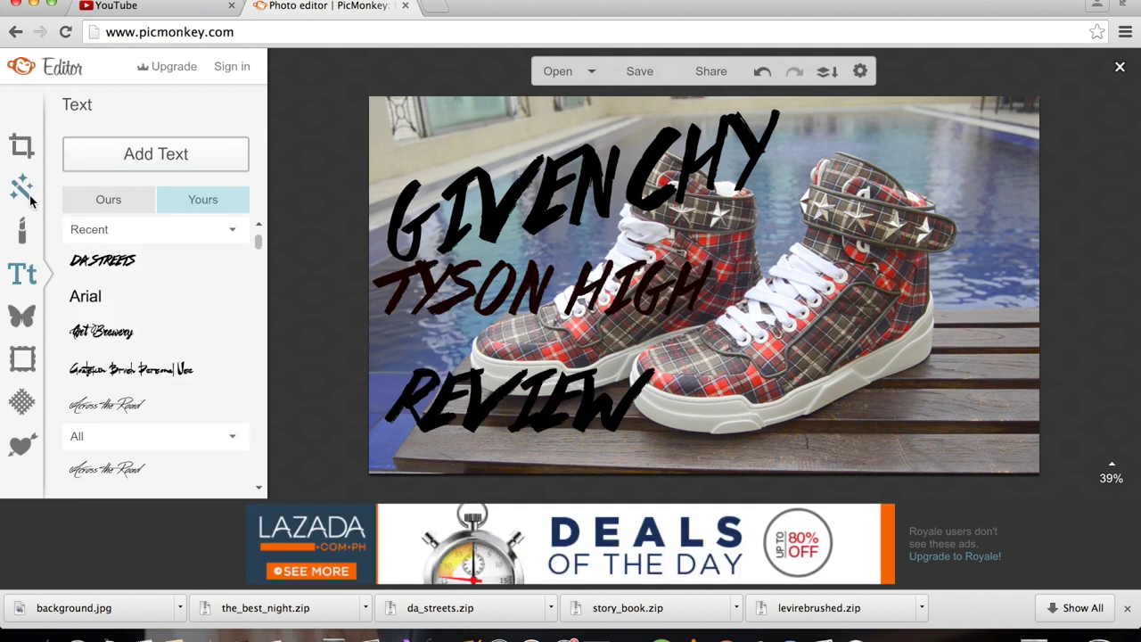
Step: Apply the HDR effect to the photo with radius 8 and intensity 3%
{"action": "left_click", "coordinate": [22, 187]}
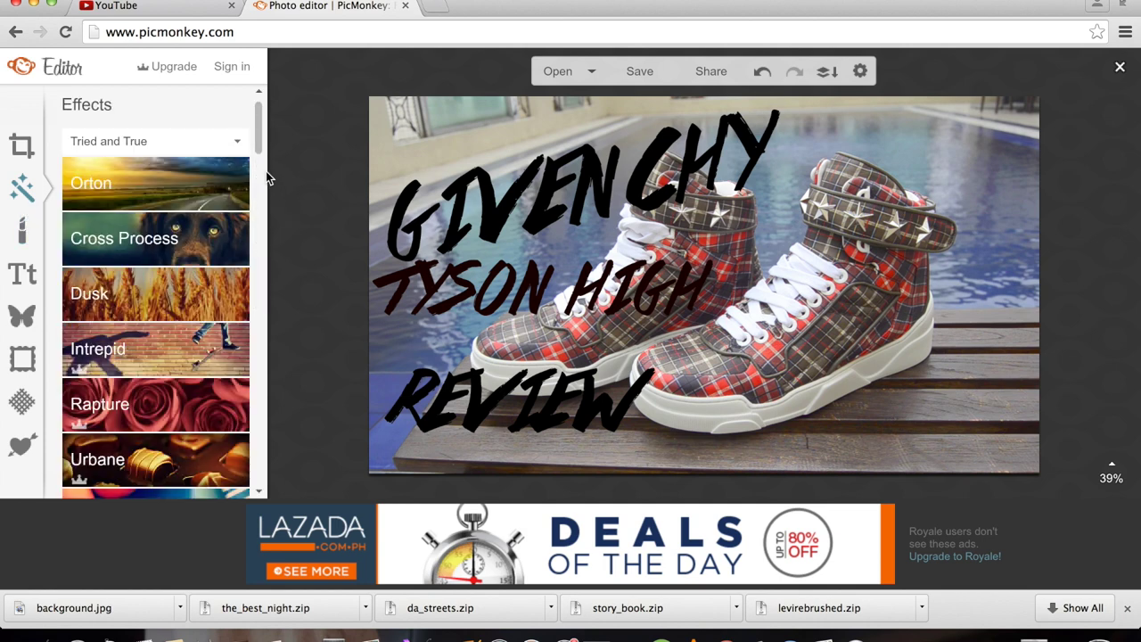
{"action": "left_click_drag", "start_coordinate": [257, 136], "coordinate": [249, 249]}
{"action": "left_click", "coordinate": [203, 316]}
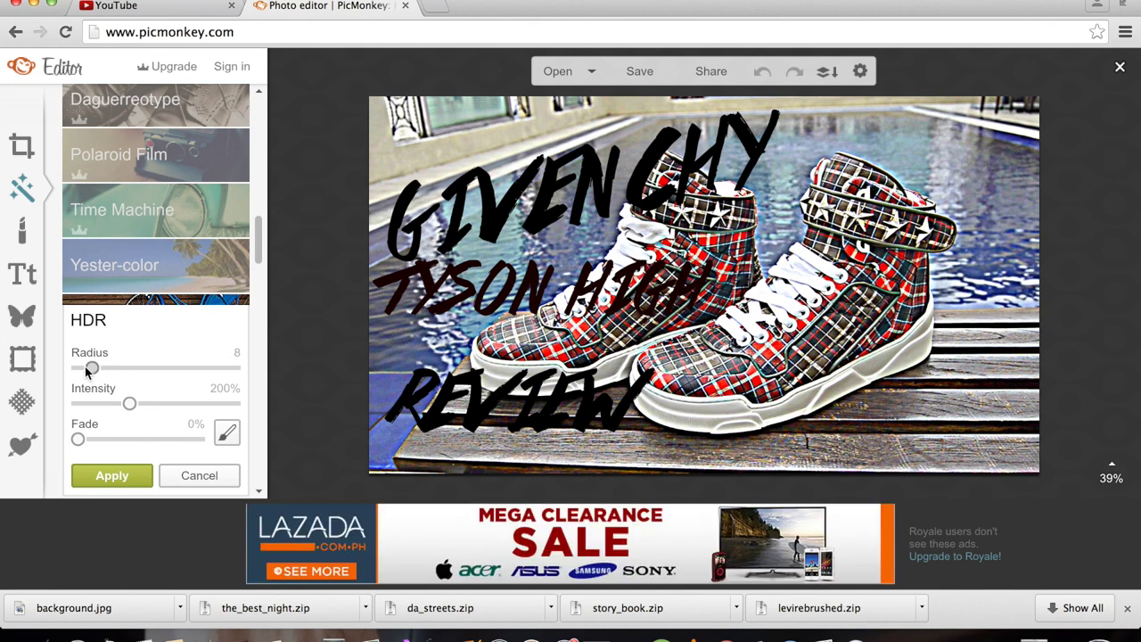
{"action": "left_click_drag", "start_coordinate": [128, 403], "coordinate": [87, 411]}
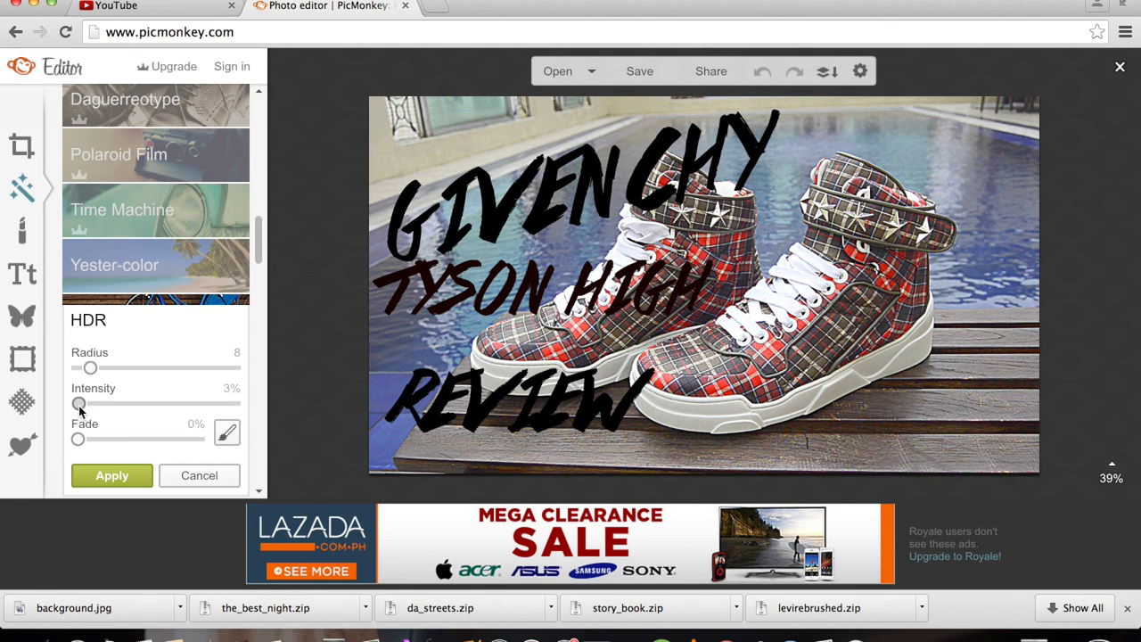
{"action": "left_click", "coordinate": [111, 476]}
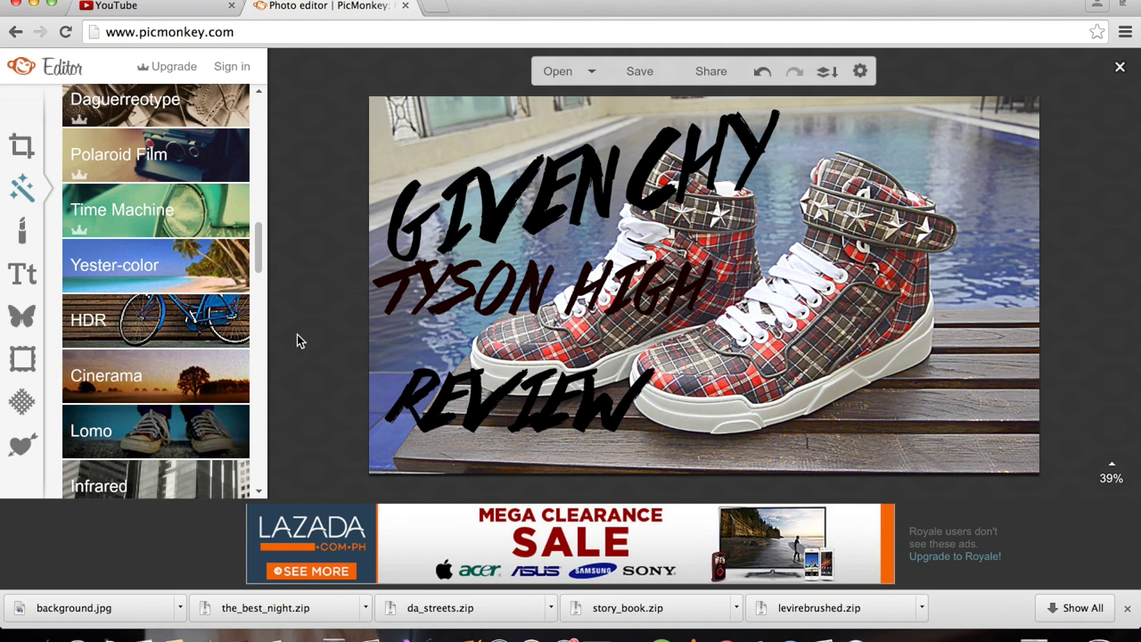
Step: Go to pixlr.com in the same browser tab and launch the Pixlr Express web app
{"action": "left_click", "coordinate": [379, 35]}
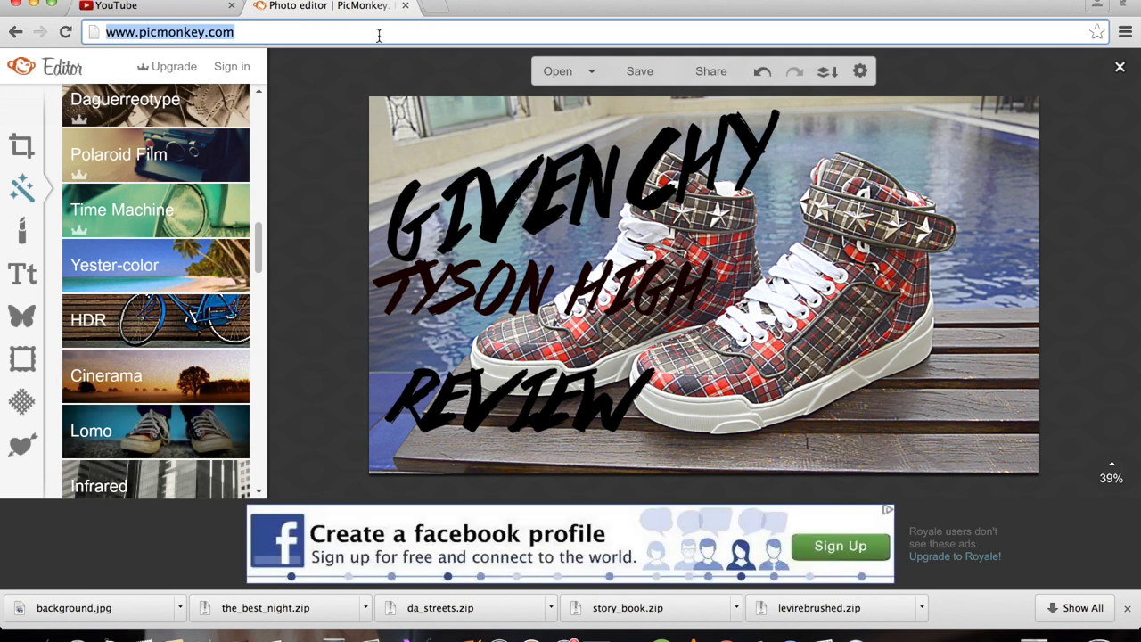
{"action": "type", "text": "PIXL"}
{"action": "key", "text": "Return"}
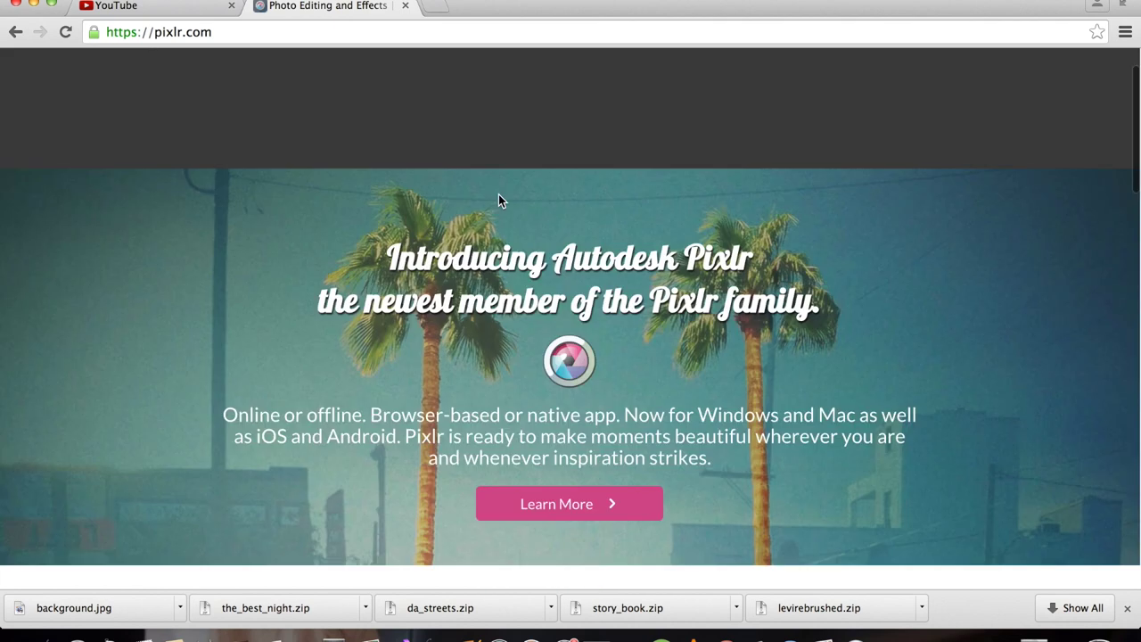
{"action": "scroll", "coordinate": [498, 201], "scroll_direction": "down", "scroll_amount": 10}
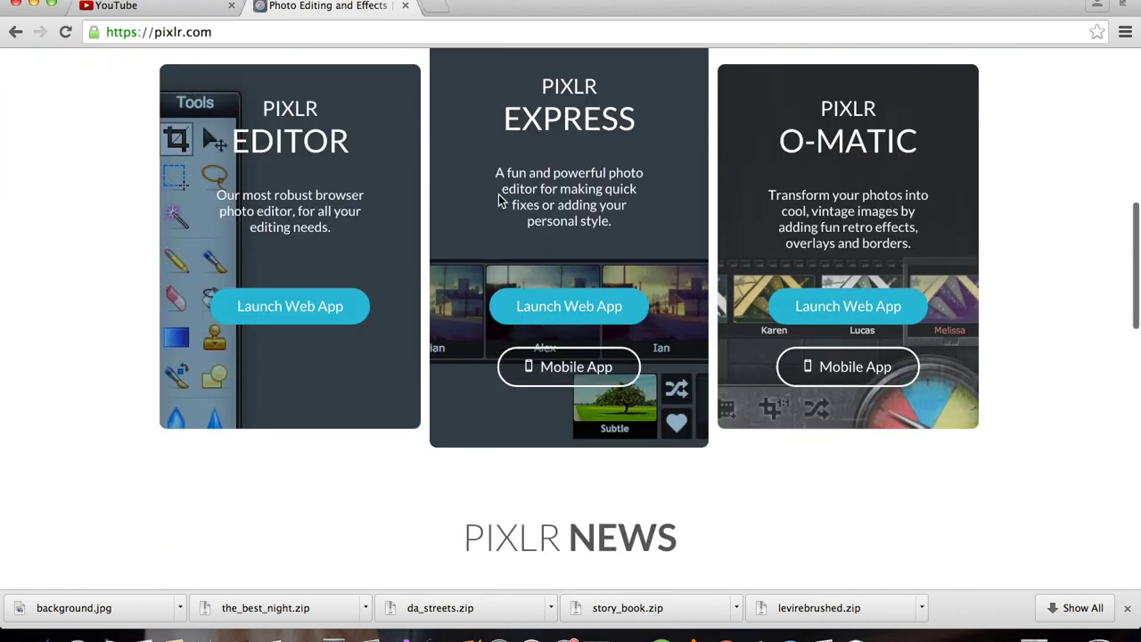
{"action": "left_click", "coordinate": [580, 319]}
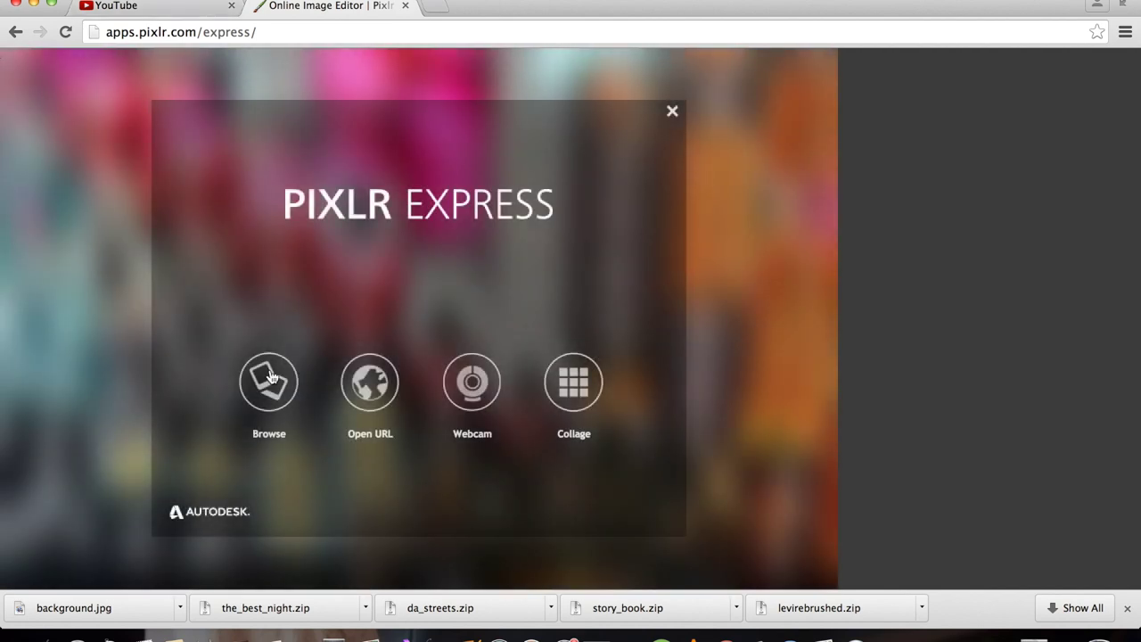
Step: Open the vlcsnap PNG of the sneakers from the Desktop folder in Pixlr Express
{"action": "left_click", "coordinate": [270, 376]}
{"action": "scroll", "coordinate": [643, 223], "scroll_direction": "down", "scroll_amount": 2}
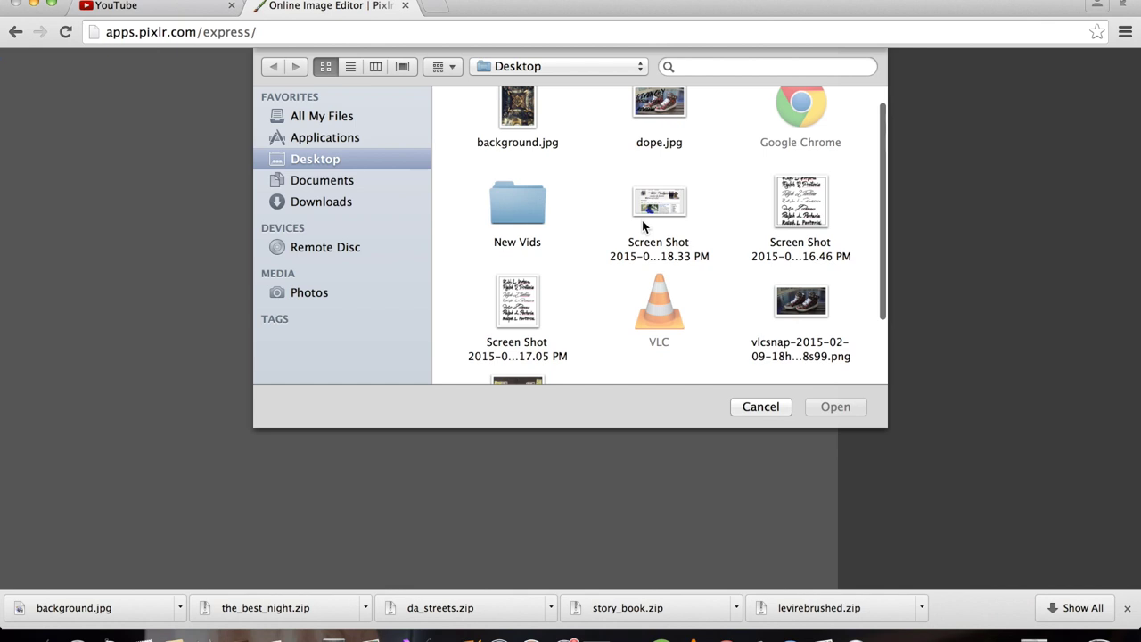
{"action": "left_click", "coordinate": [819, 307]}
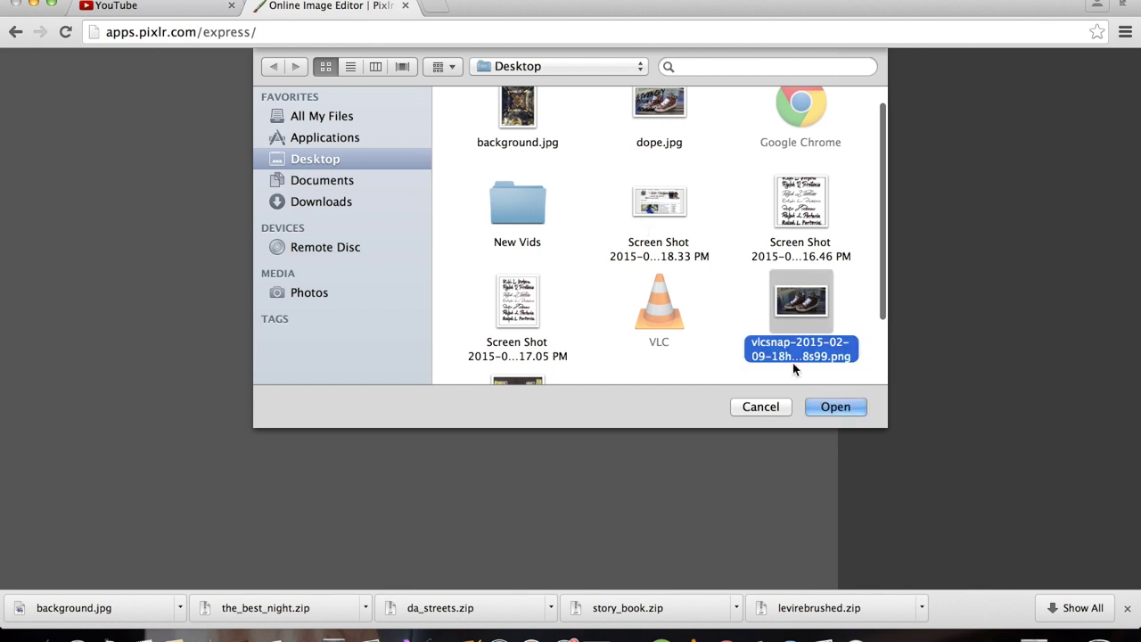
{"action": "left_click", "coordinate": [815, 410]}
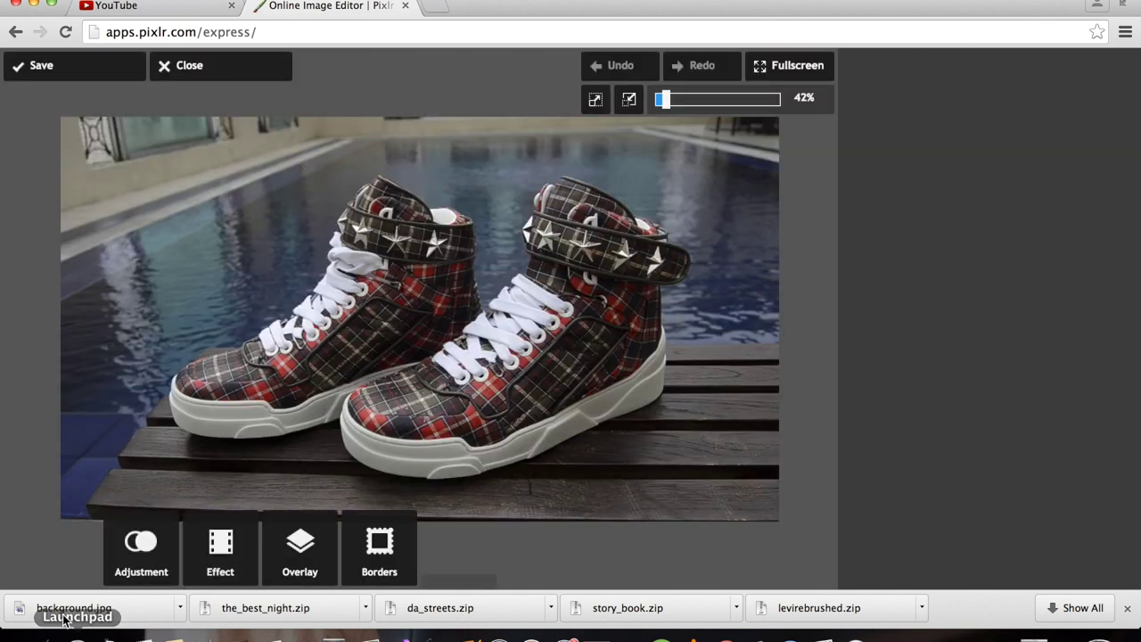
Step: Adjust the sneaker photo's color with saturation 32 and lightness 11, and apply it
{"action": "left_click", "coordinate": [137, 559]}
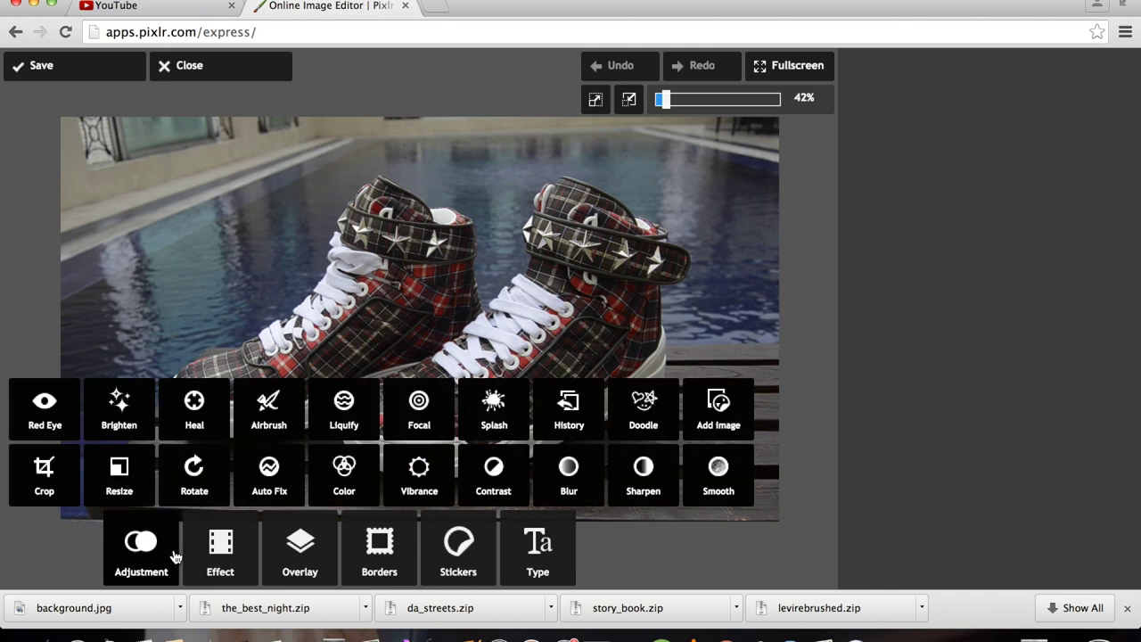
{"action": "left_click", "coordinate": [346, 483]}
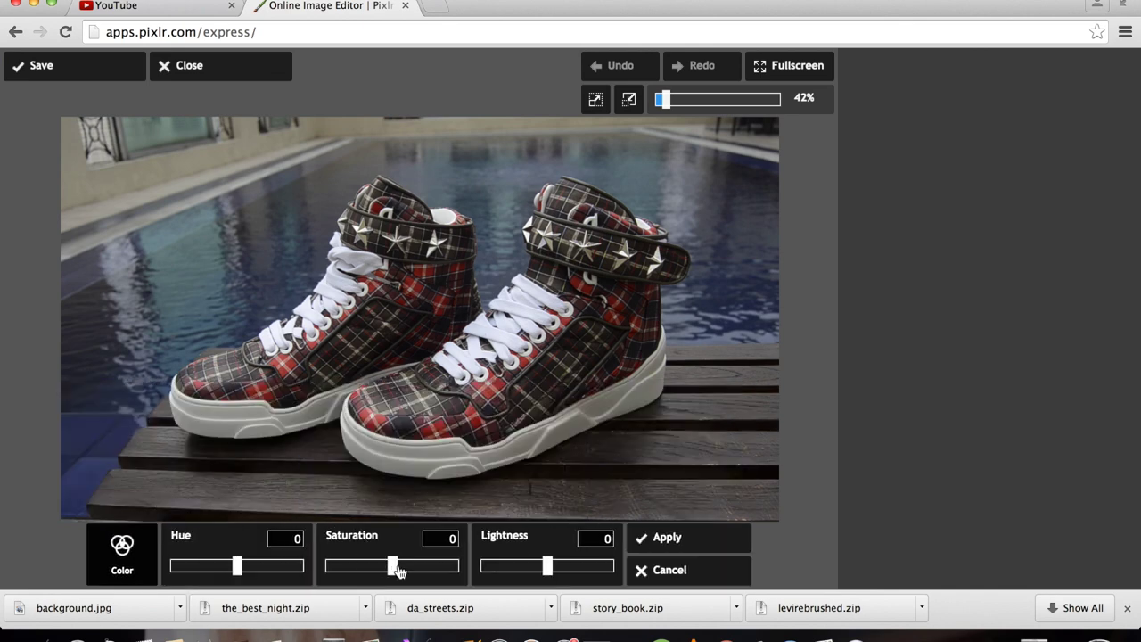
{"action": "left_click_drag", "start_coordinate": [395, 570], "coordinate": [416, 573]}
{"action": "mouse_move", "coordinate": [546, 569]}
{"action": "left_mouse_down"}
{"action": "mouse_move", "coordinate": [563, 567]}
{"action": "mouse_move", "coordinate": [552, 570]}
{"action": "left_mouse_up"}
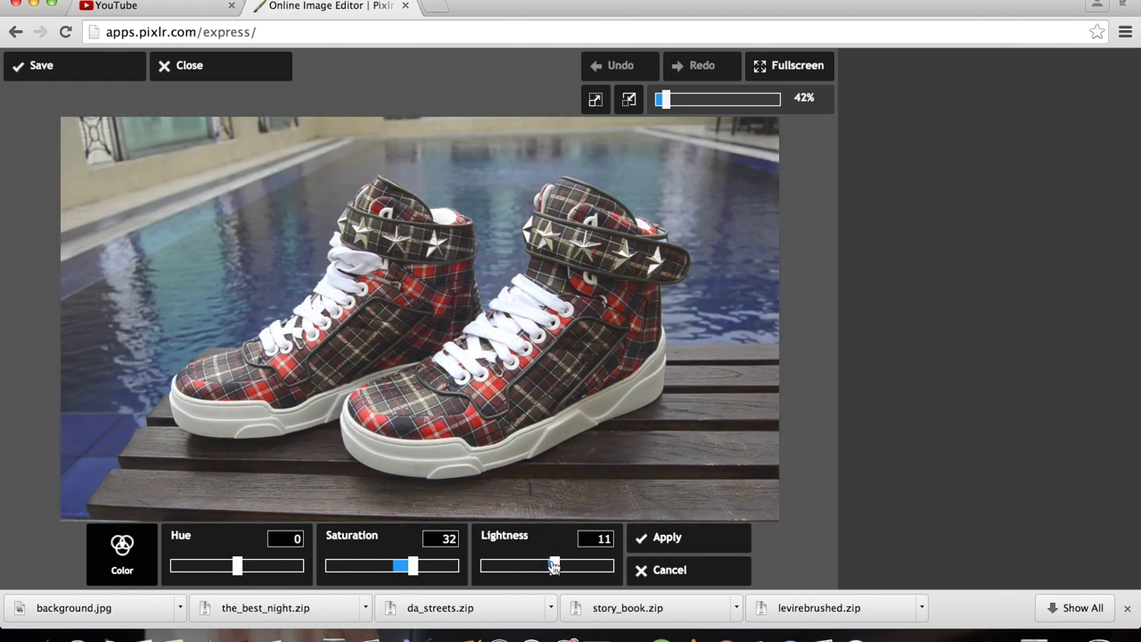
{"action": "left_click", "coordinate": [667, 539]}
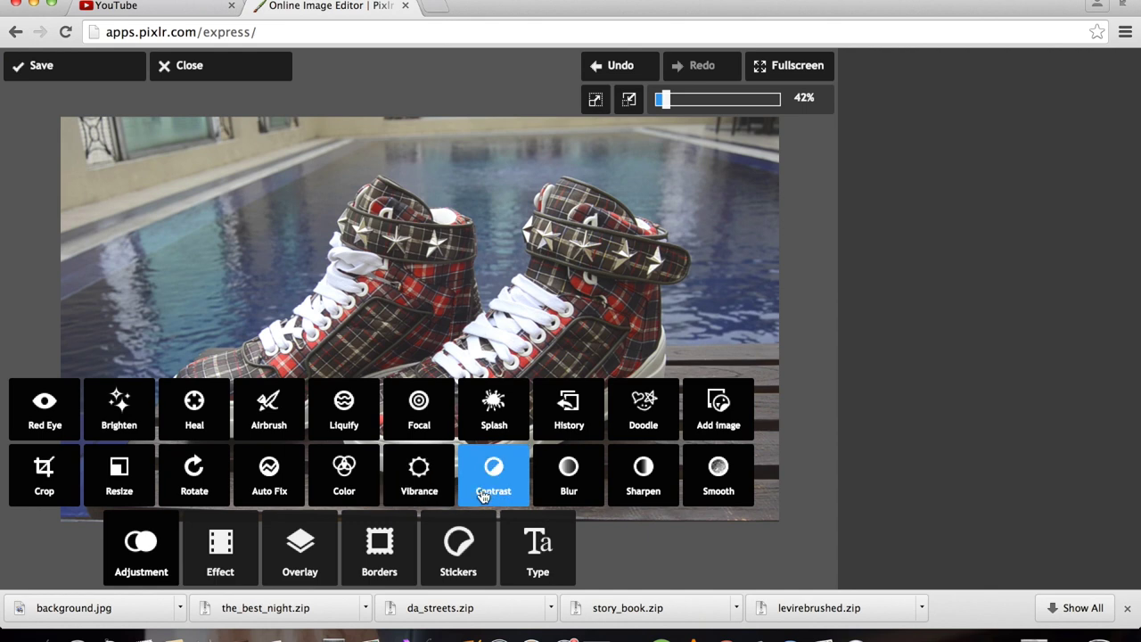
Step: Raise the photo's vibrance to 15 and apply the adjustment
{"action": "left_click", "coordinate": [428, 483]}
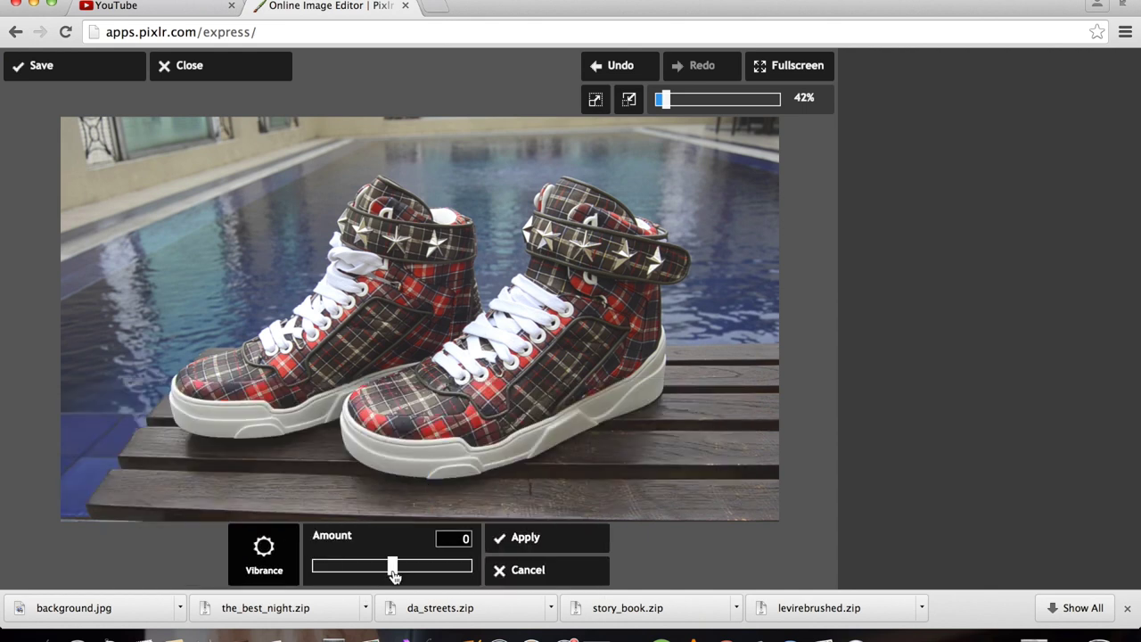
{"action": "left_click_drag", "start_coordinate": [393, 566], "coordinate": [405, 566]}
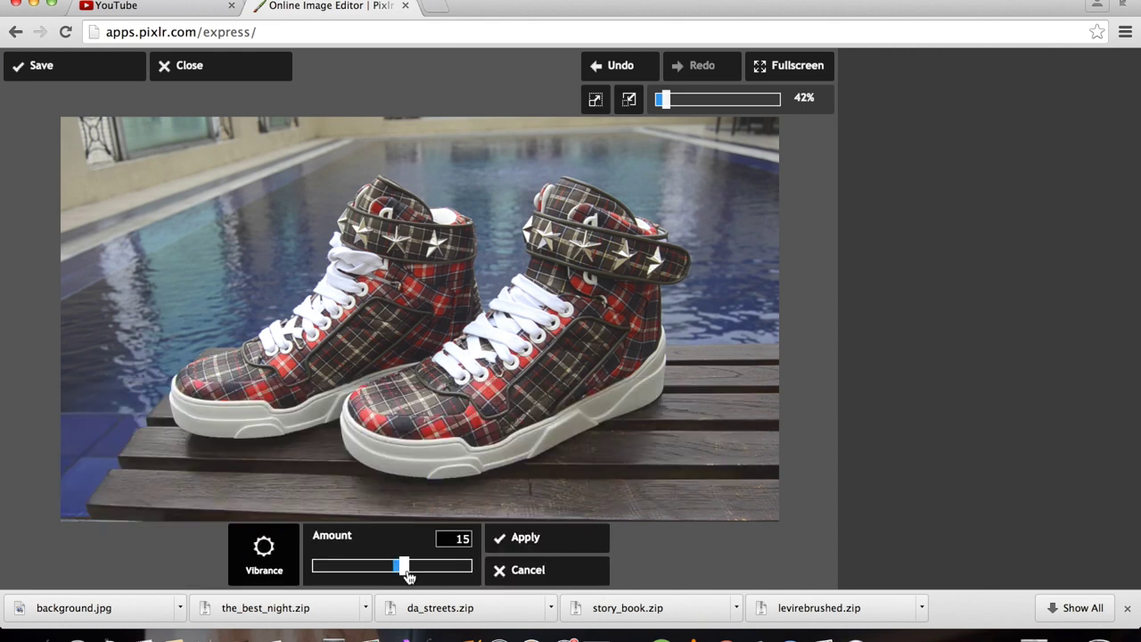
{"action": "left_click", "coordinate": [548, 542]}
Step: Raise the photo's contrast to 10 and apply the adjustment
{"action": "left_click", "coordinate": [510, 492]}
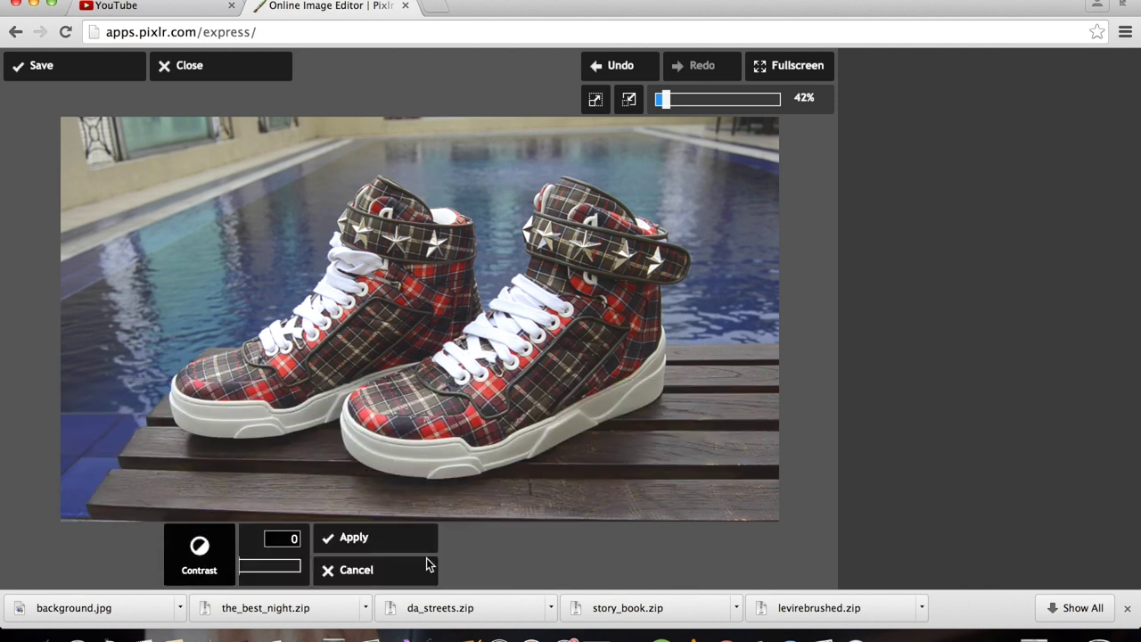
{"action": "left_click_drag", "start_coordinate": [473, 573], "coordinate": [479, 574]}
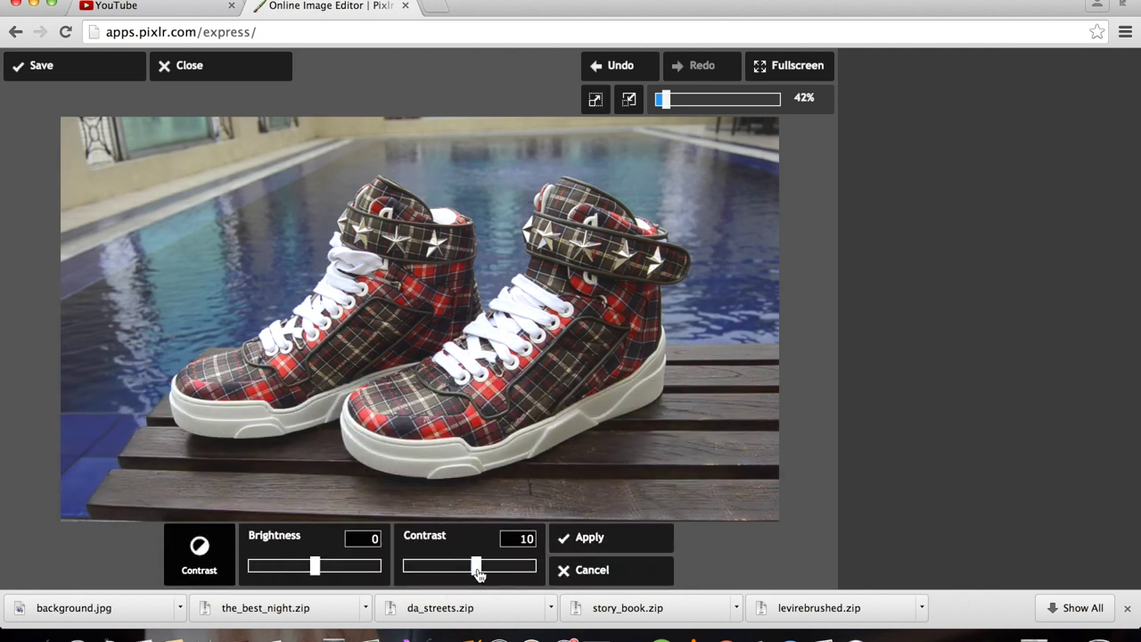
{"action": "left_click", "coordinate": [612, 537]}
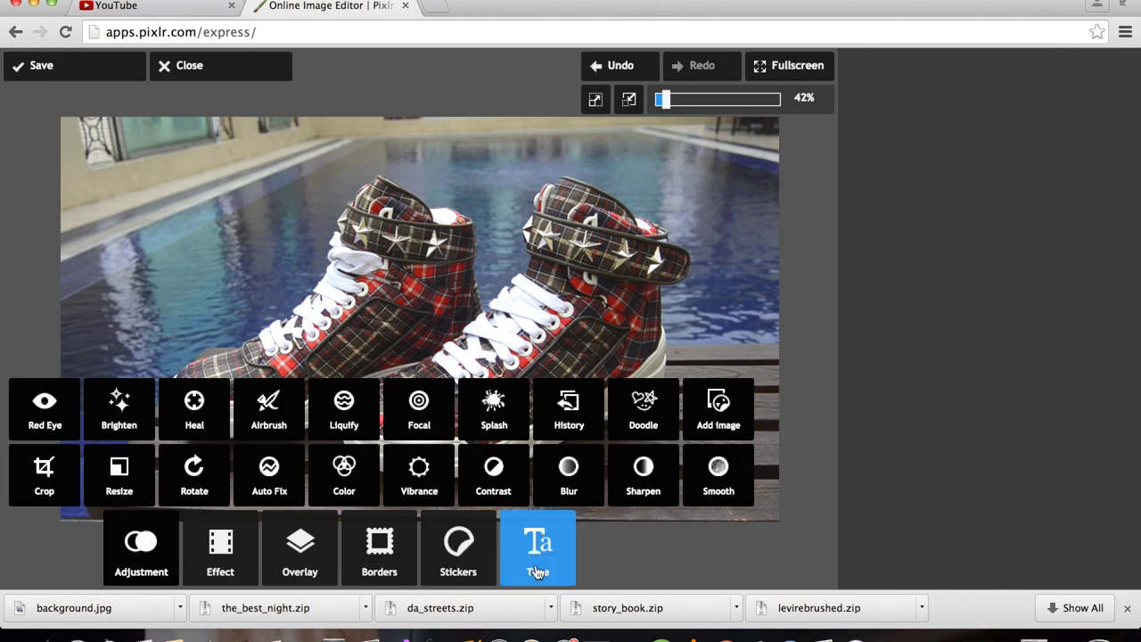
Step: Start a new text in the Novelty type category and choose the Plasma Drip font
{"action": "left_click", "coordinate": [537, 571]}
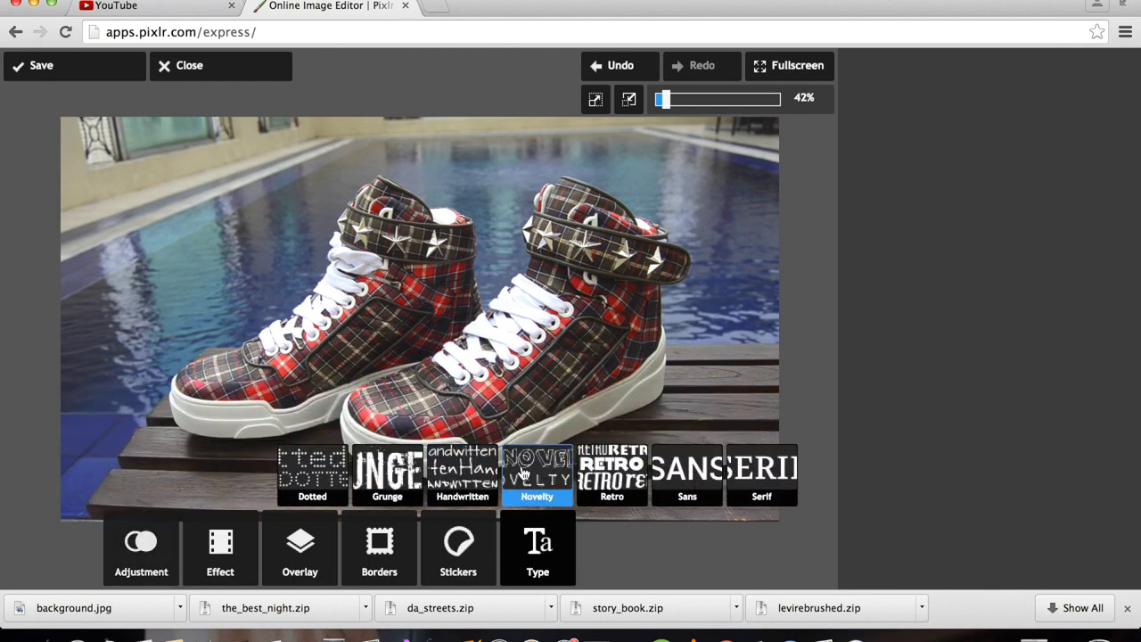
{"action": "left_click", "coordinate": [522, 474]}
{"action": "left_click", "coordinate": [499, 538]}
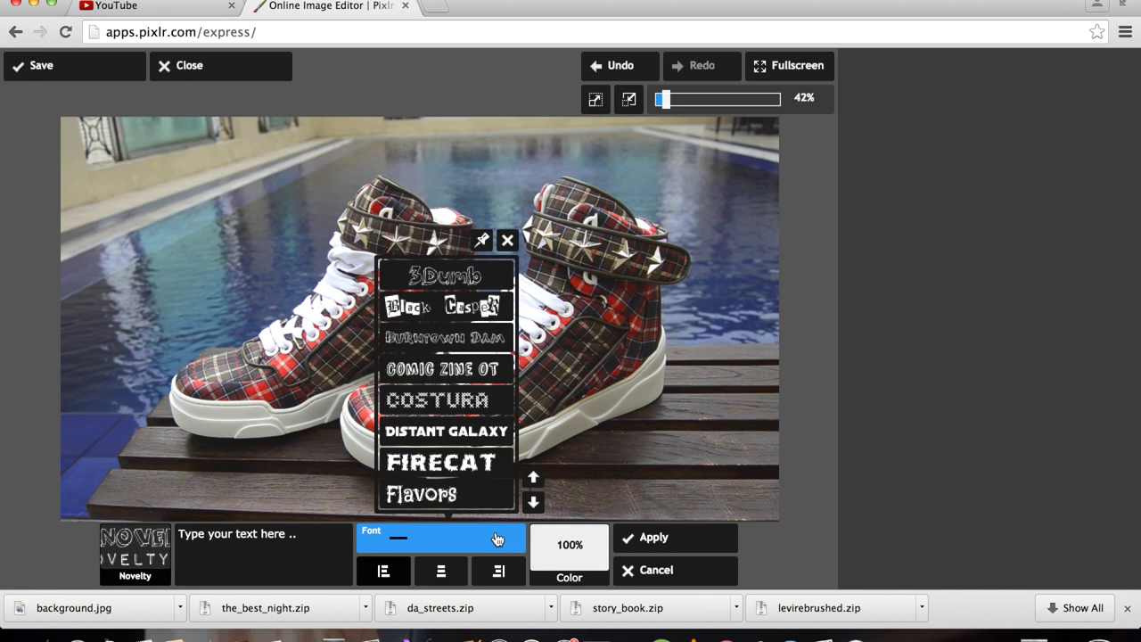
{"action": "left_click", "coordinate": [533, 502]}
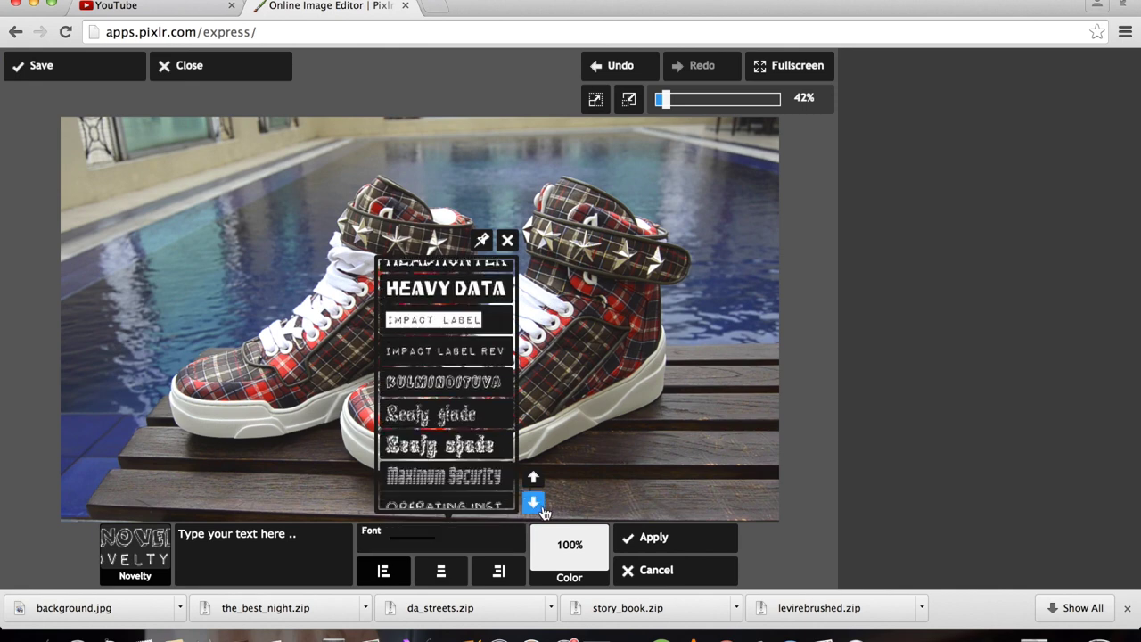
{"action": "left_click", "coordinate": [497, 481]}
Step: Enter the title text GIVENCHY in capital letters
{"action": "left_click", "coordinate": [268, 551]}
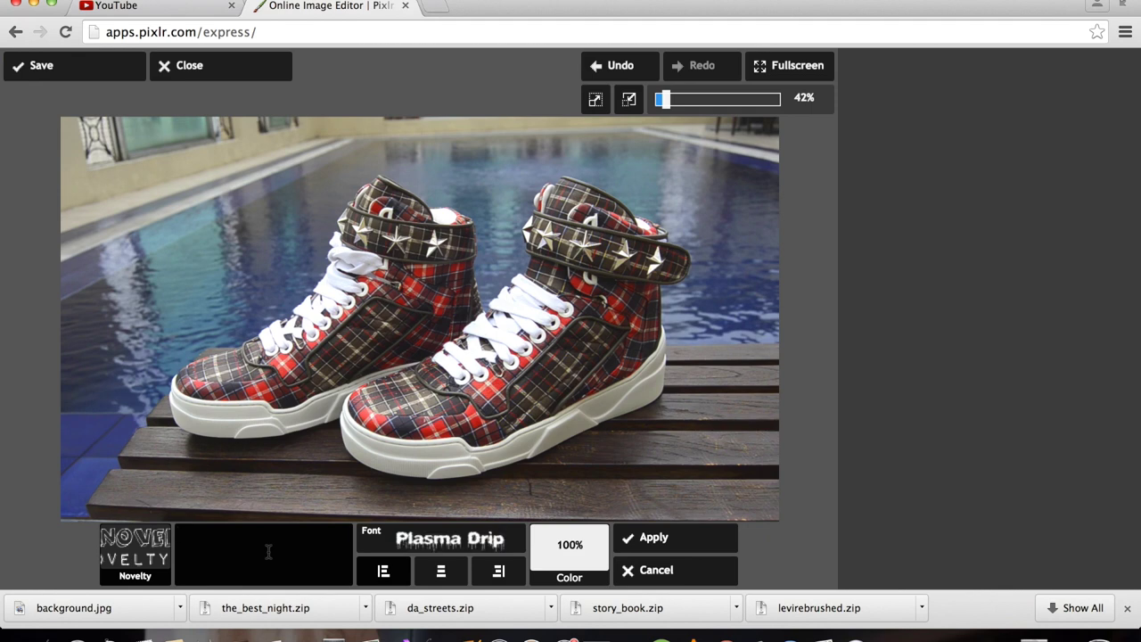
{"action": "type", "text": "giv"}
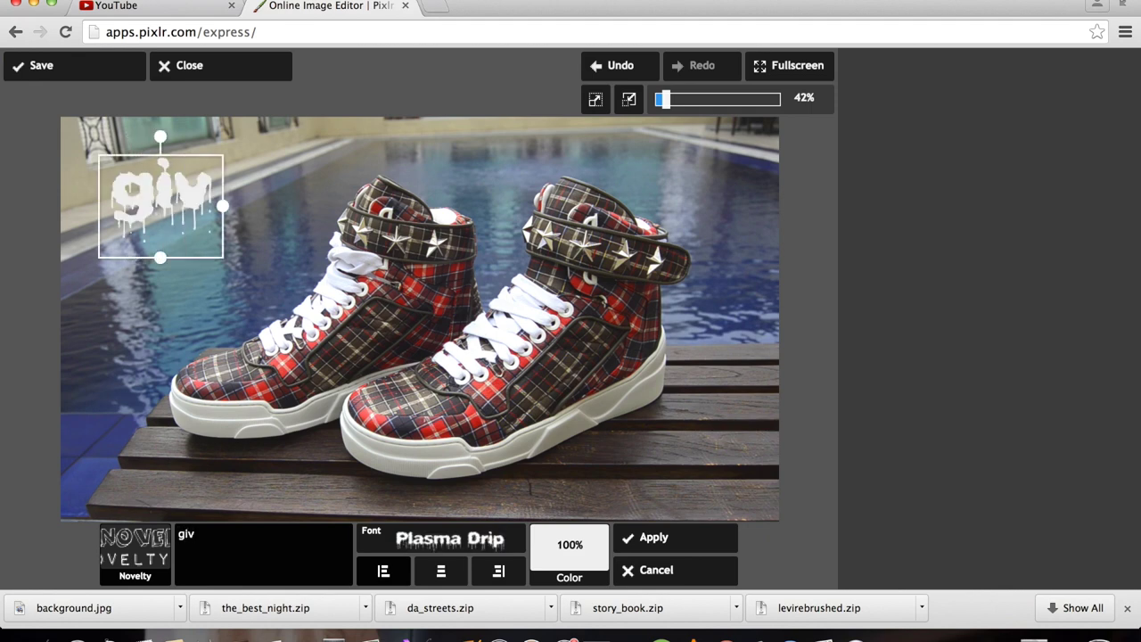
{"action": "key", "text": "BackSpace"}
{"action": "key", "text": "BackSpace"}
{"action": "key", "text": "BackSpace"}
{"action": "type", "text": "GIVE"}
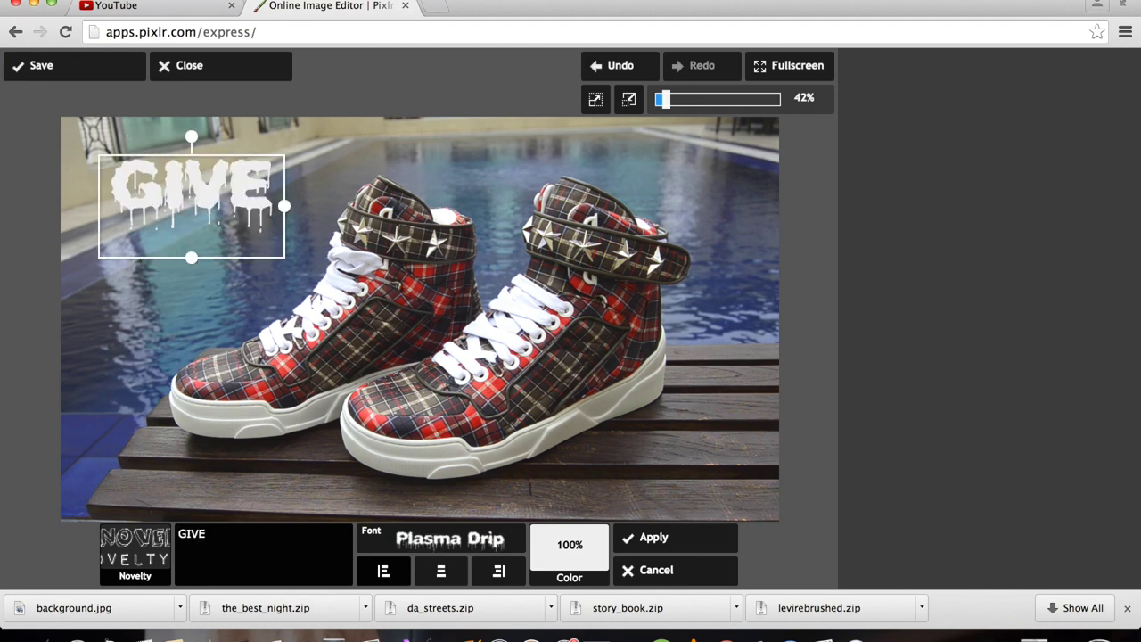
{"action": "type", "text": "NCHY"}
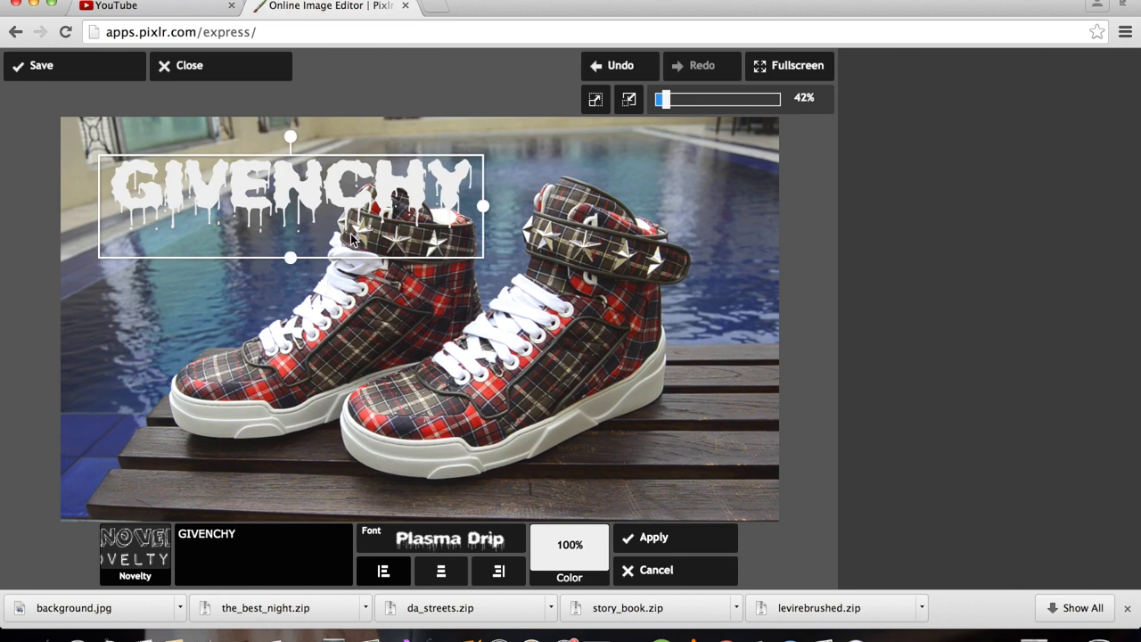
Step: Place the enlarged GIVENCHY title across the upper part of the photo above the sneakers and tilt it slightly clockwise
{"action": "left_click_drag", "start_coordinate": [352, 234], "coordinate": [395, 264]}
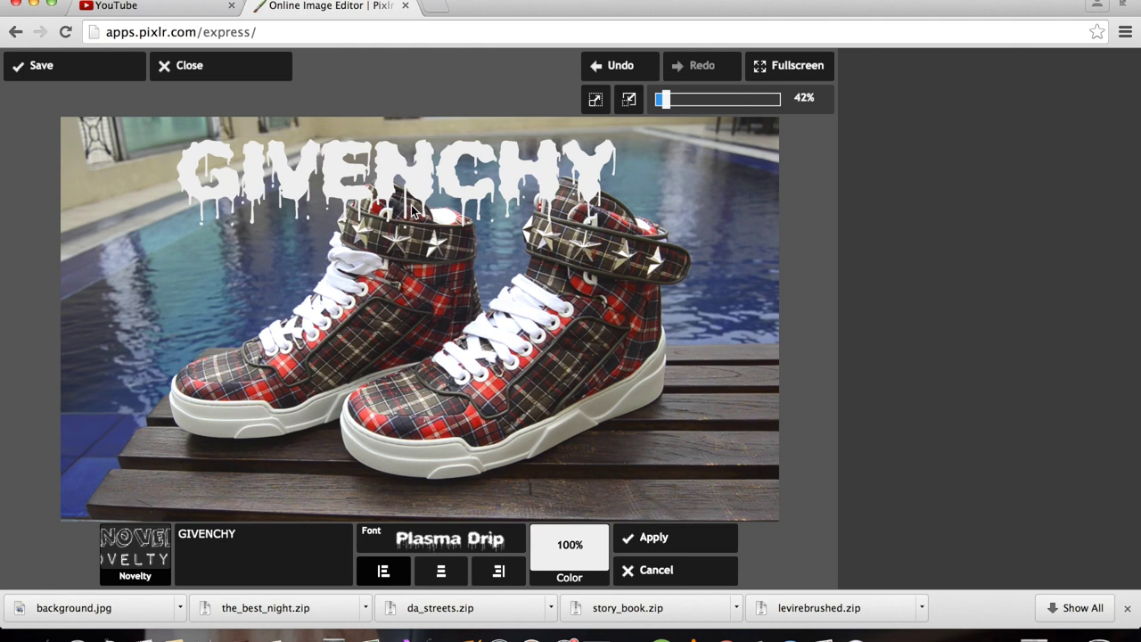
{"action": "left_click_drag", "start_coordinate": [411, 210], "coordinate": [415, 220]}
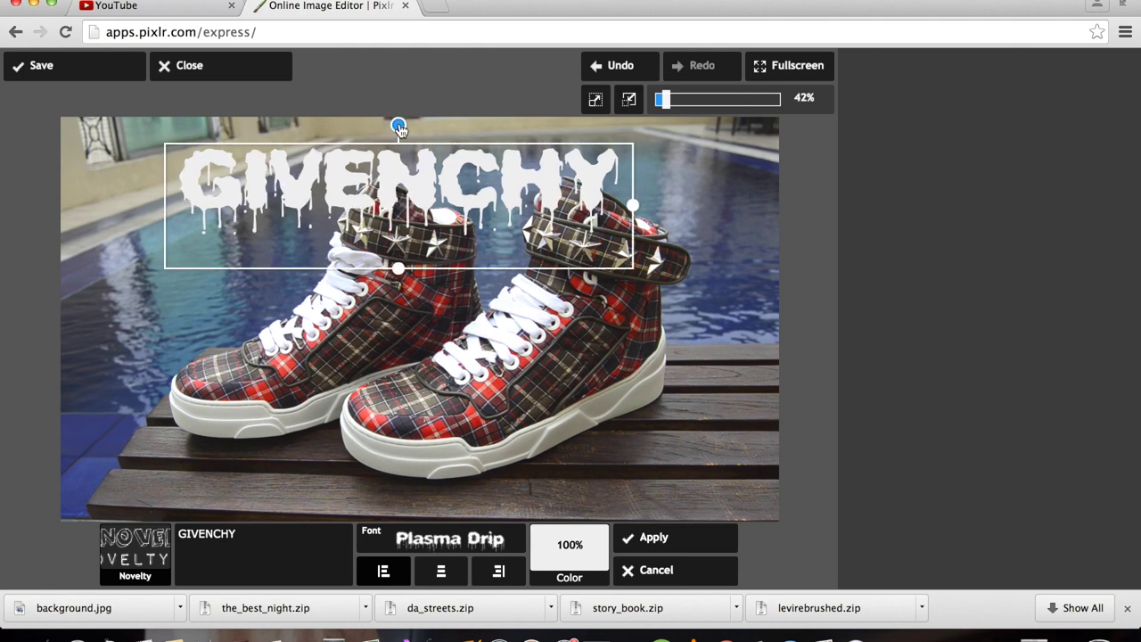
{"action": "left_click_drag", "start_coordinate": [400, 129], "coordinate": [403, 130]}
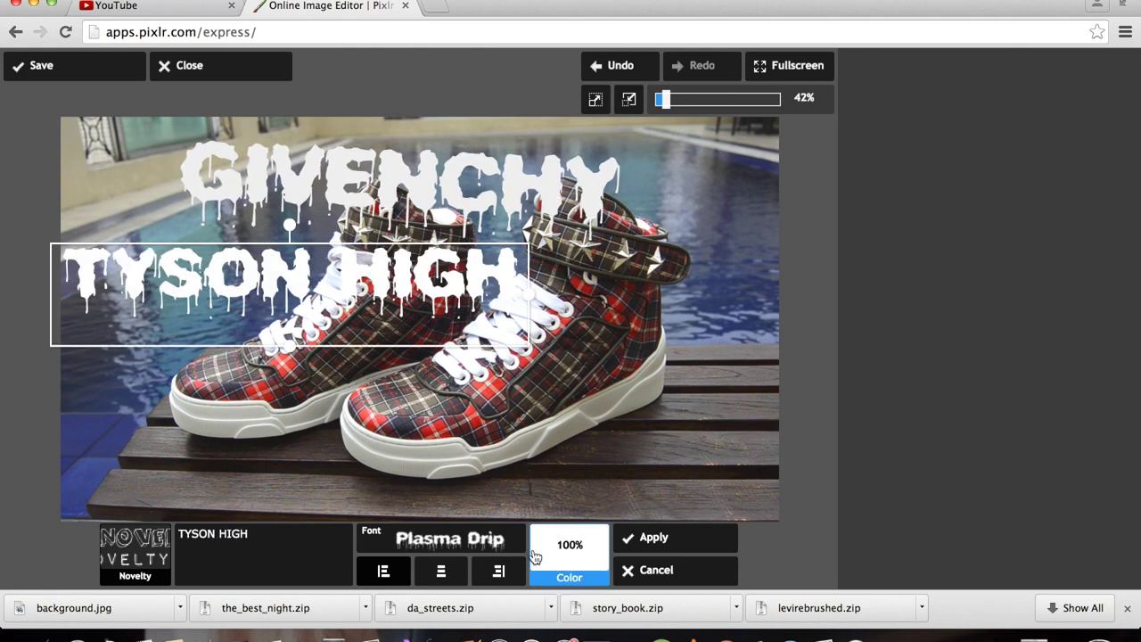
Step: Keep the TYSON HIGH text white, reduce its opacity to 70%, and apply the text
{"action": "left_click", "coordinate": [574, 559]}
{"action": "mouse_move", "coordinate": [636, 417]}
{"action": "left_mouse_down"}
{"action": "mouse_move", "coordinate": [638, 452]}
{"action": "mouse_move", "coordinate": [636, 441]}
{"action": "left_mouse_up"}
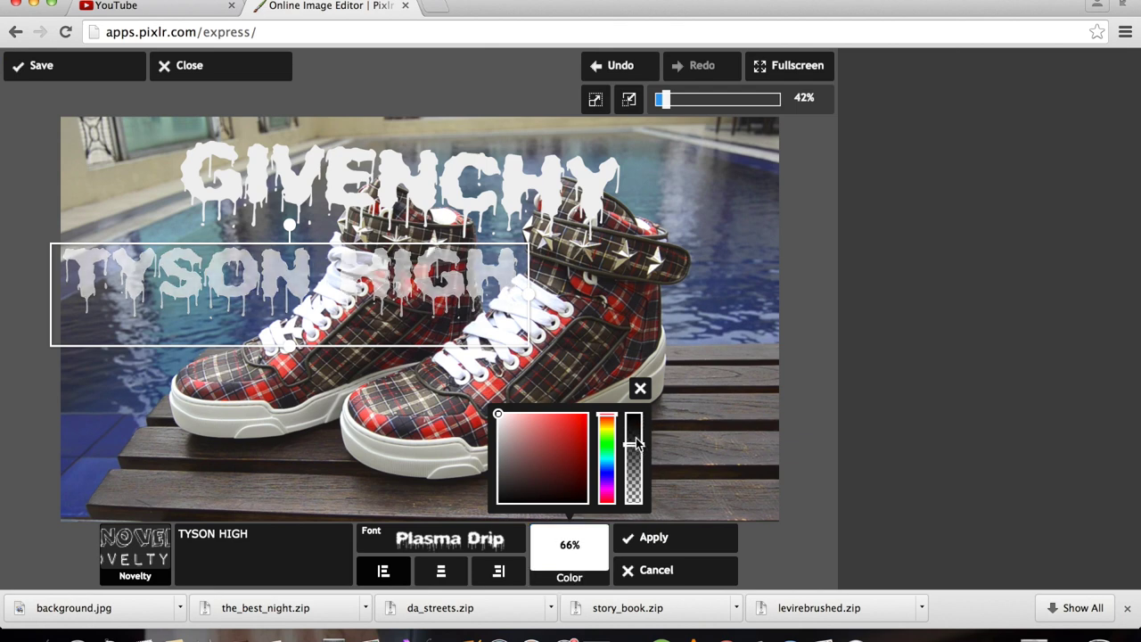
{"action": "left_click", "coordinate": [498, 417]}
{"action": "mouse_move", "coordinate": [498, 416]}
{"action": "left_mouse_down"}
{"action": "mouse_move", "coordinate": [555, 418]}
{"action": "mouse_move", "coordinate": [579, 436]}
{"action": "mouse_move", "coordinate": [499, 416]}
{"action": "left_mouse_up"}
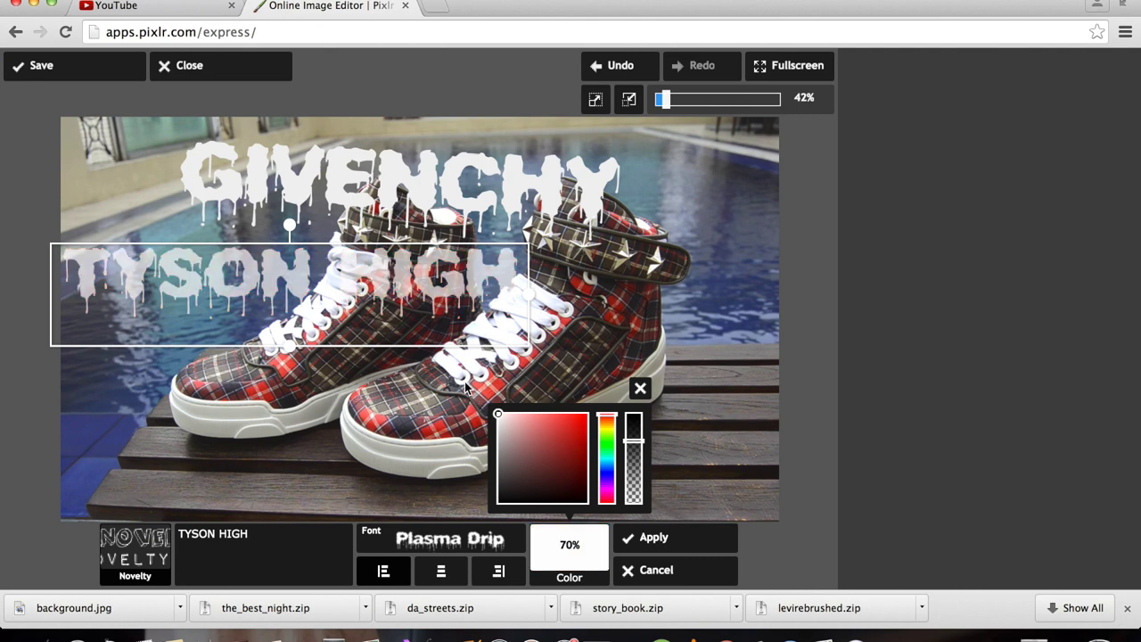
{"action": "left_click", "coordinate": [653, 537]}
Step: Sharpen the titled image with amount 50 and radius 10, and apply the adjustment
{"action": "left_click", "coordinate": [143, 546]}
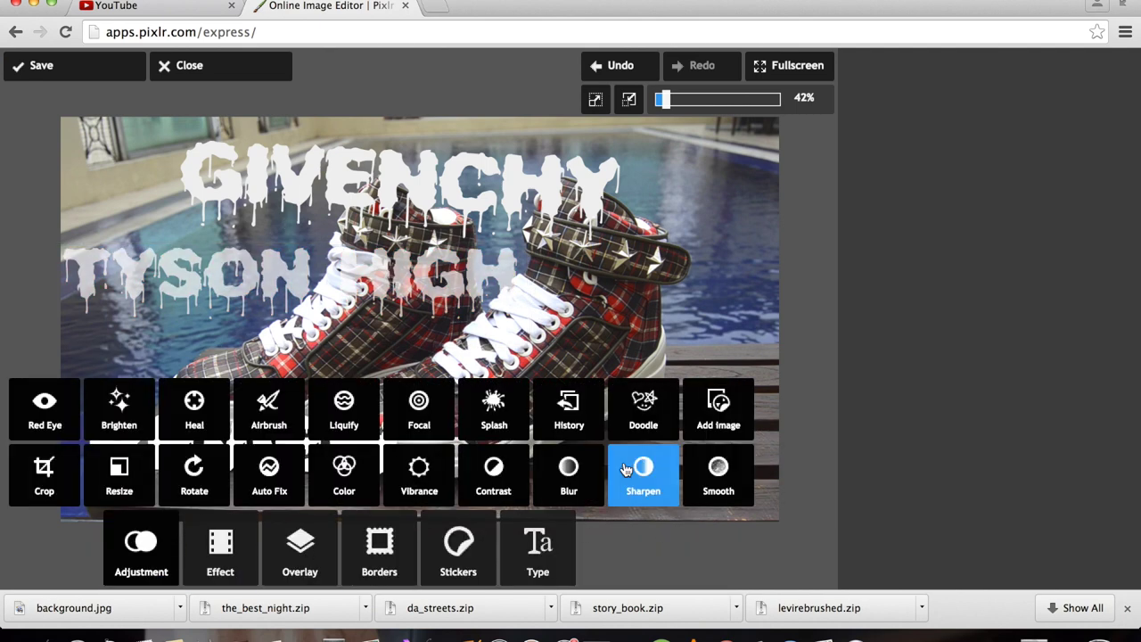
{"action": "left_click", "coordinate": [626, 481]}
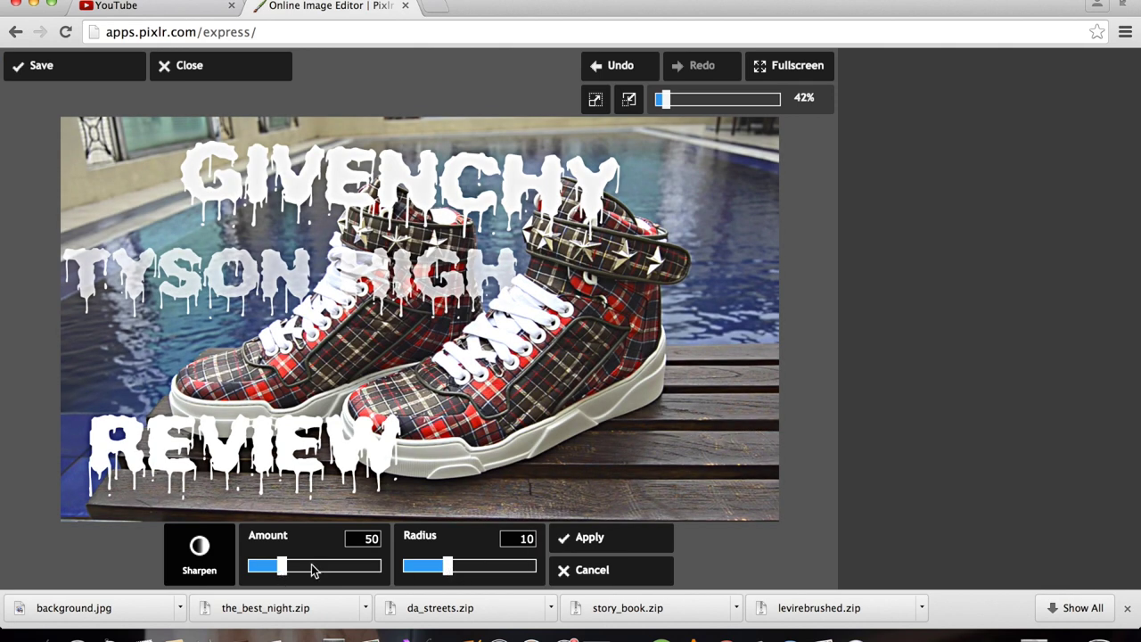
{"action": "left_click", "coordinate": [651, 539]}
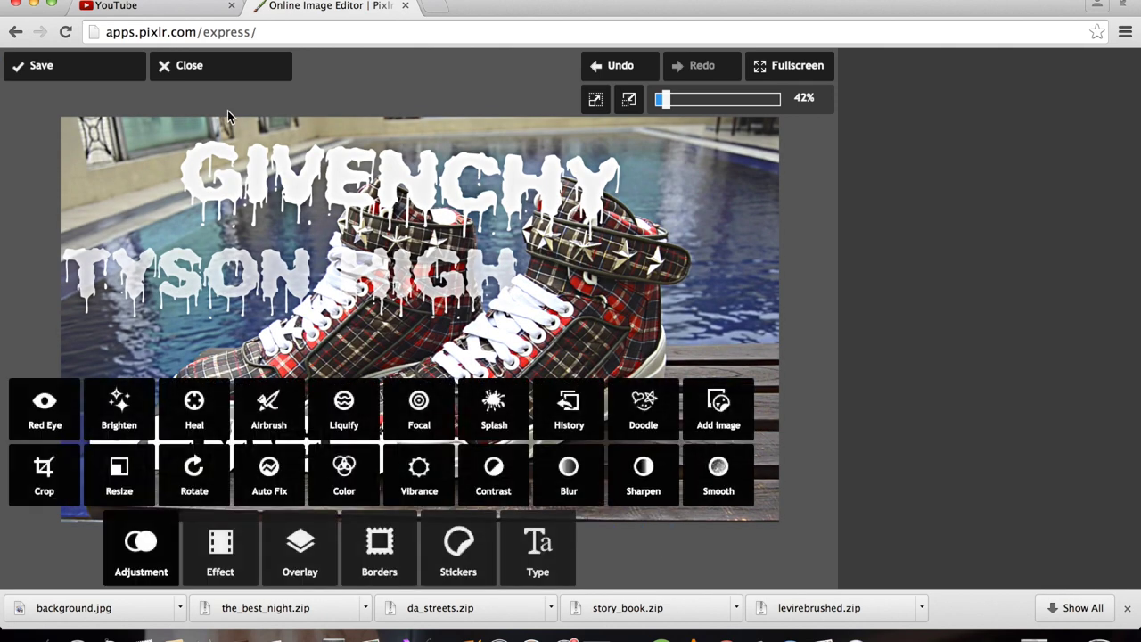
Step: Save the finished thumbnail as DOPE2.jpg on the Desktop at quality 85
{"action": "left_click", "coordinate": [122, 66]}
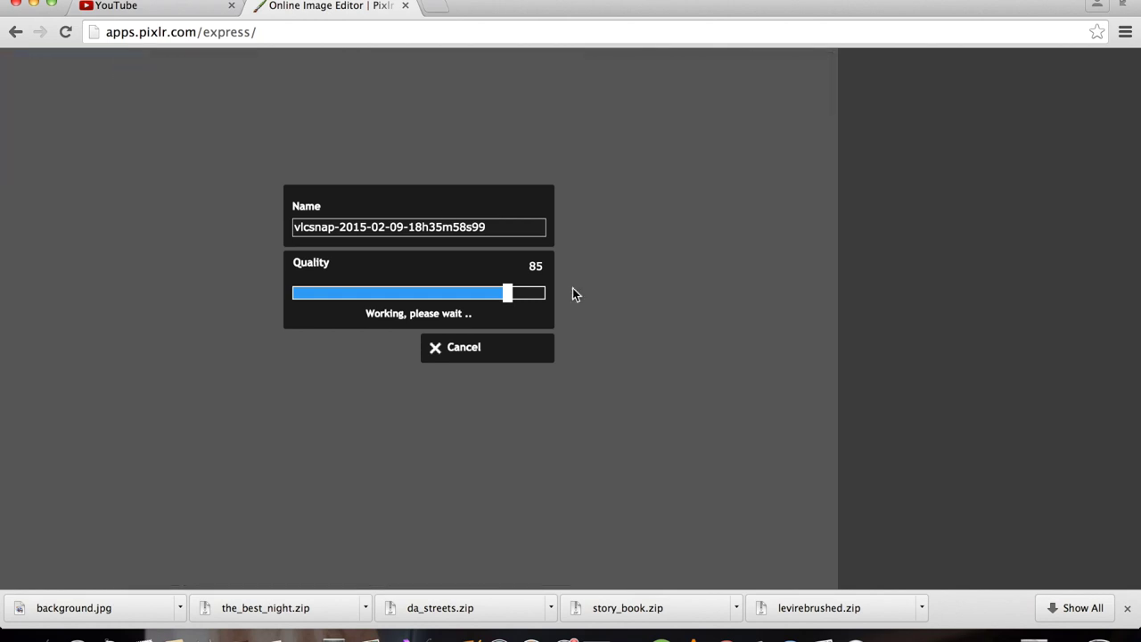
{"action": "left_click", "coordinate": [513, 225]}
{"action": "type", "text": "DOPE2"}
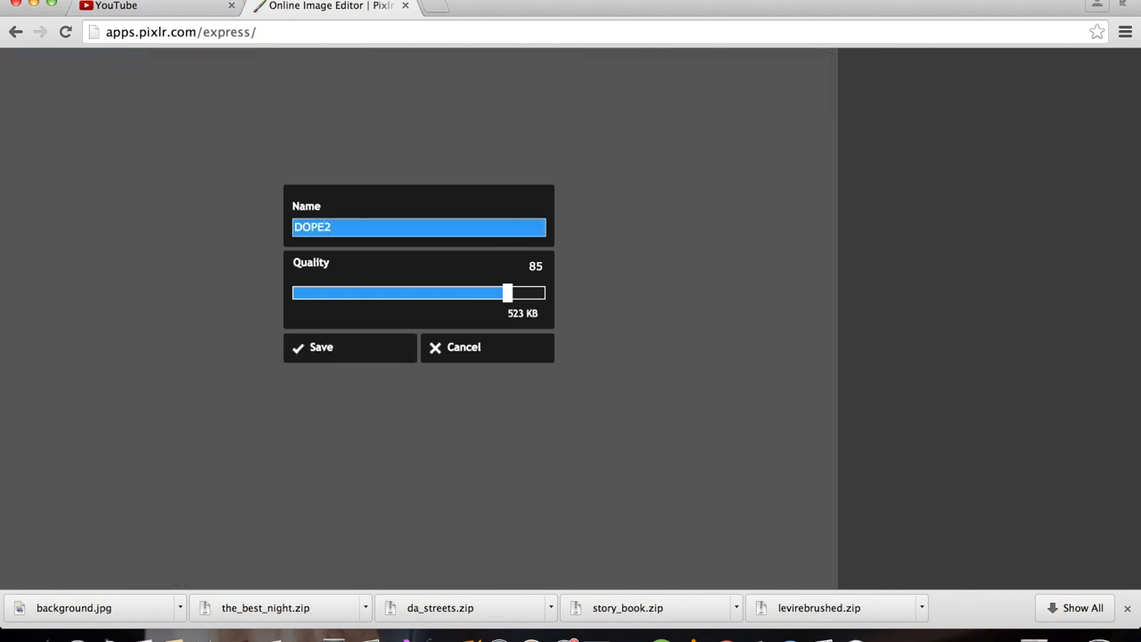
{"action": "left_click", "coordinate": [307, 356]}
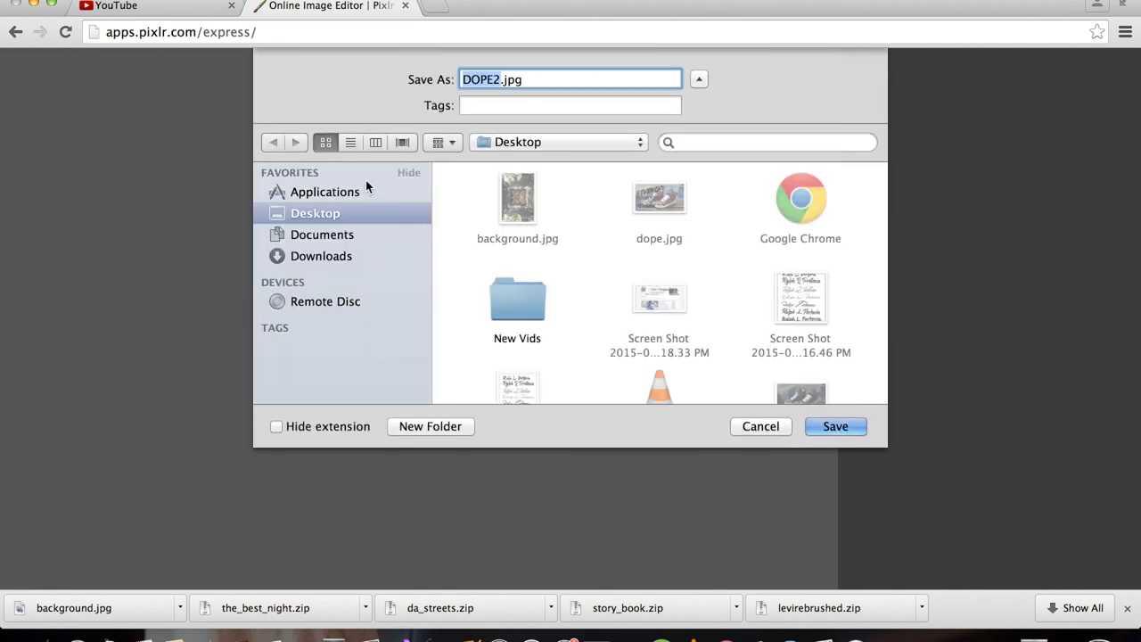
{"action": "left_click", "coordinate": [838, 427]}
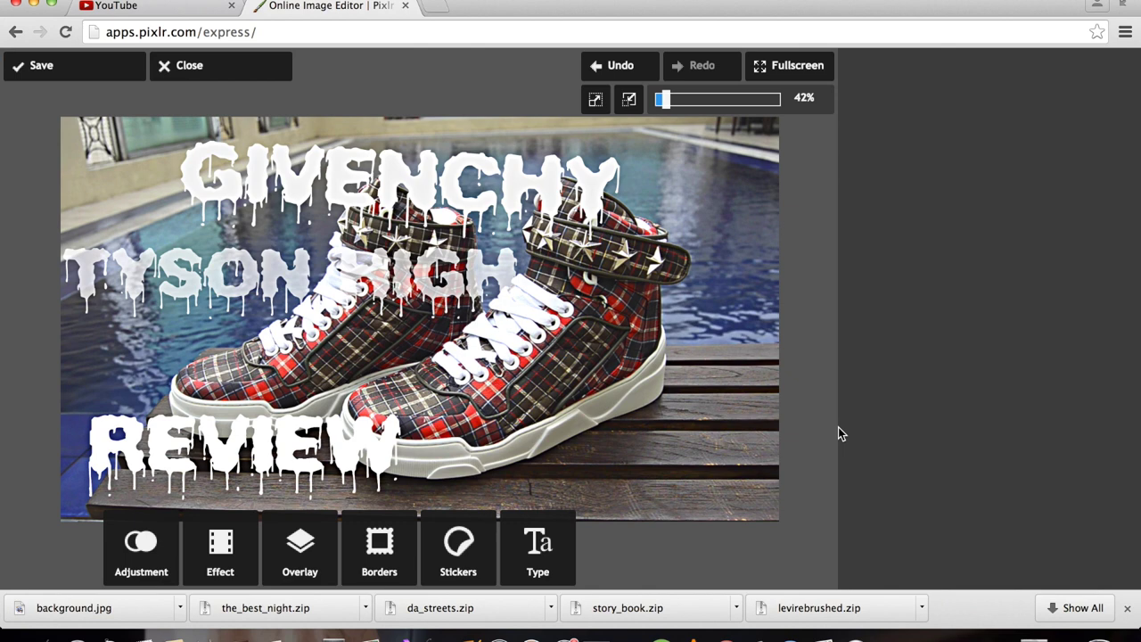
Step: Switch to YouTube and open the WooHooligan channel page
{"action": "key", "text": "super+1"}
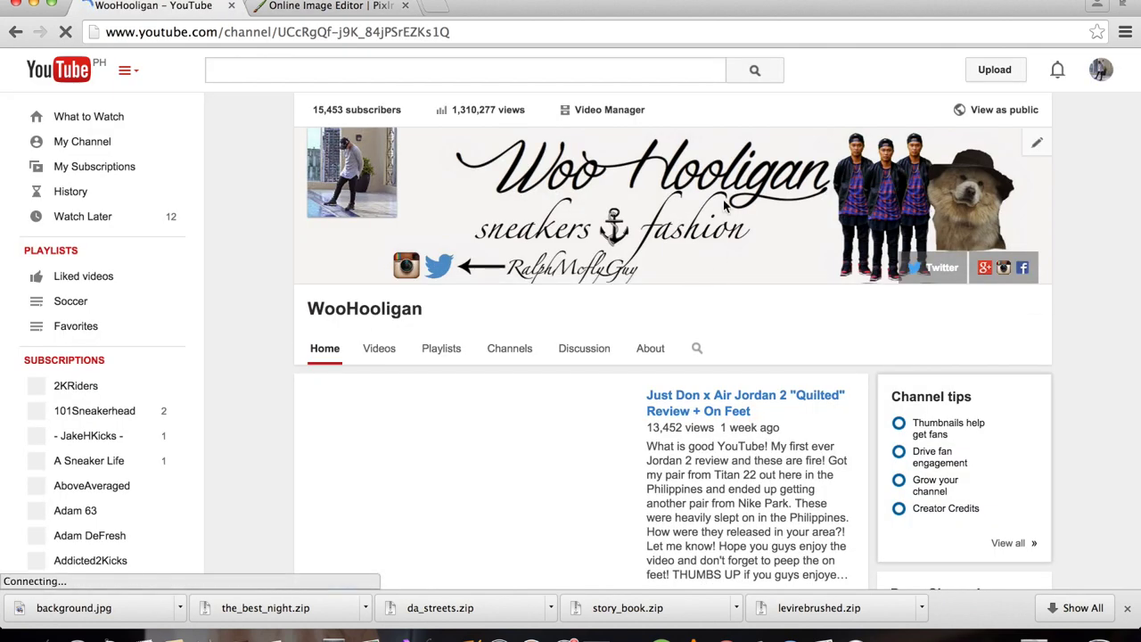